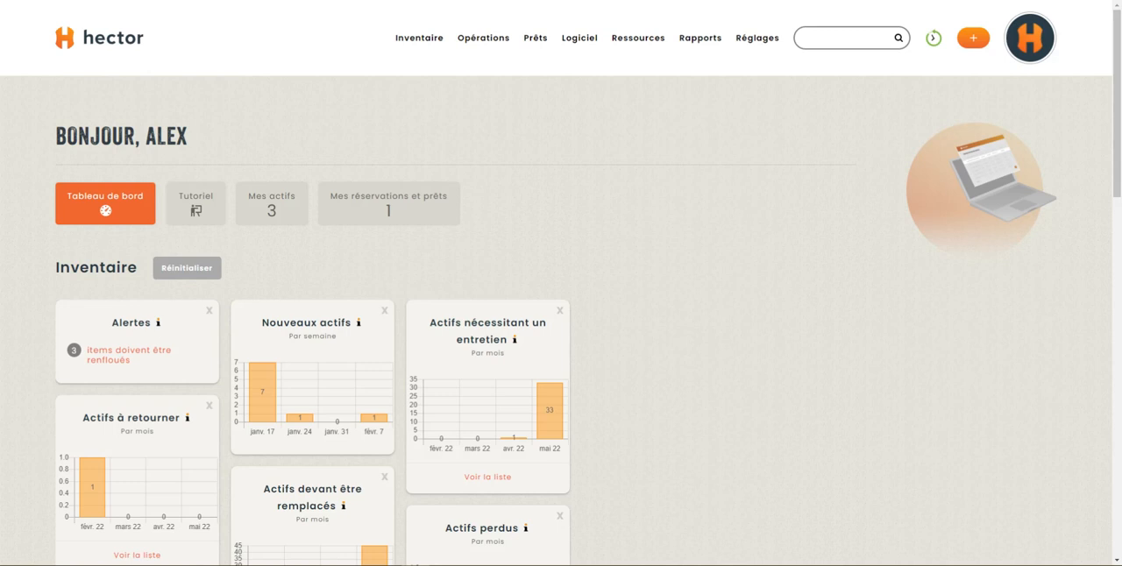
Step: Open the penalty settings in the general loan configuration and examine the available penalty types
mouse_move(754, 50)
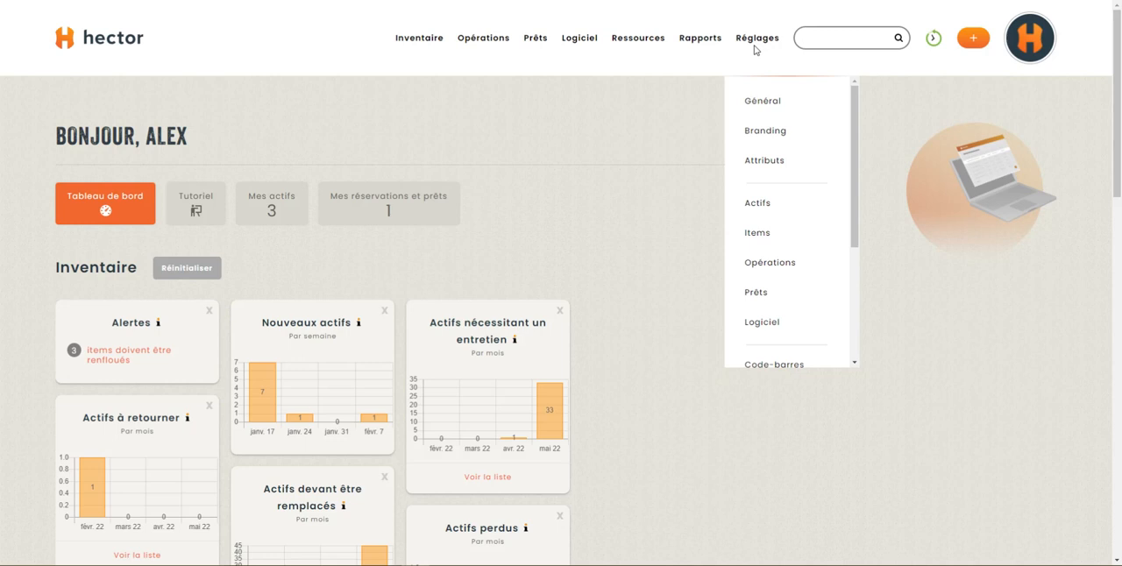
left_click(757, 293)
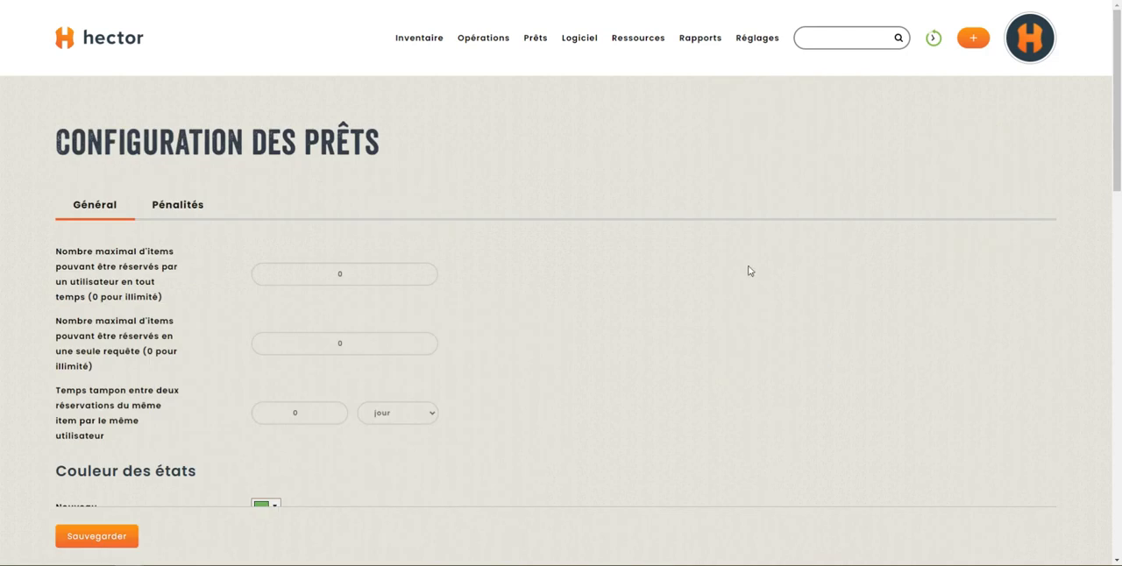
left_click(186, 214)
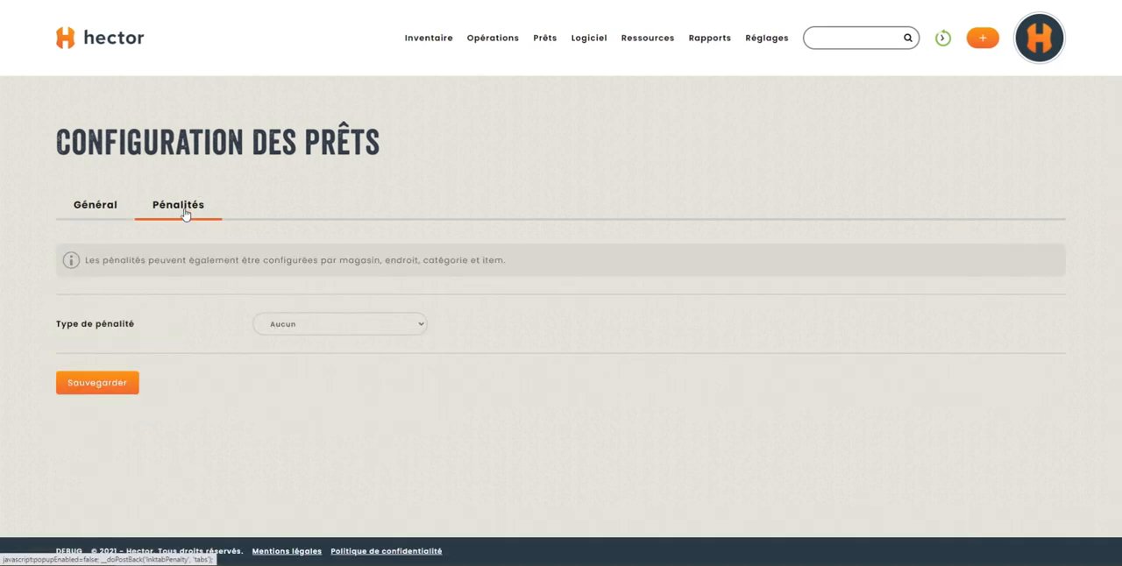
left_click(361, 329)
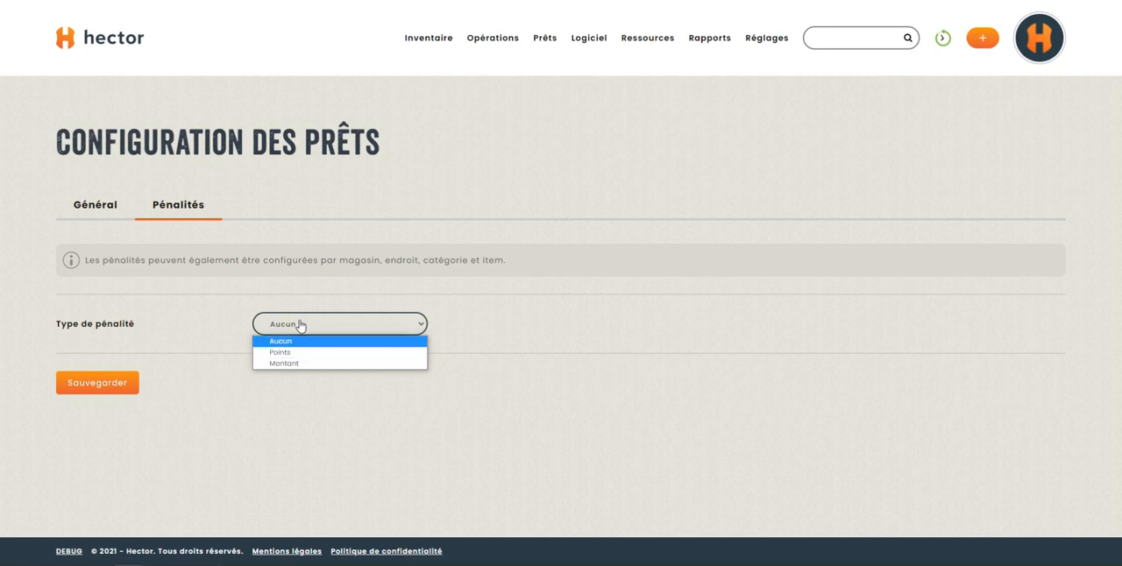
left_click(396, 237)
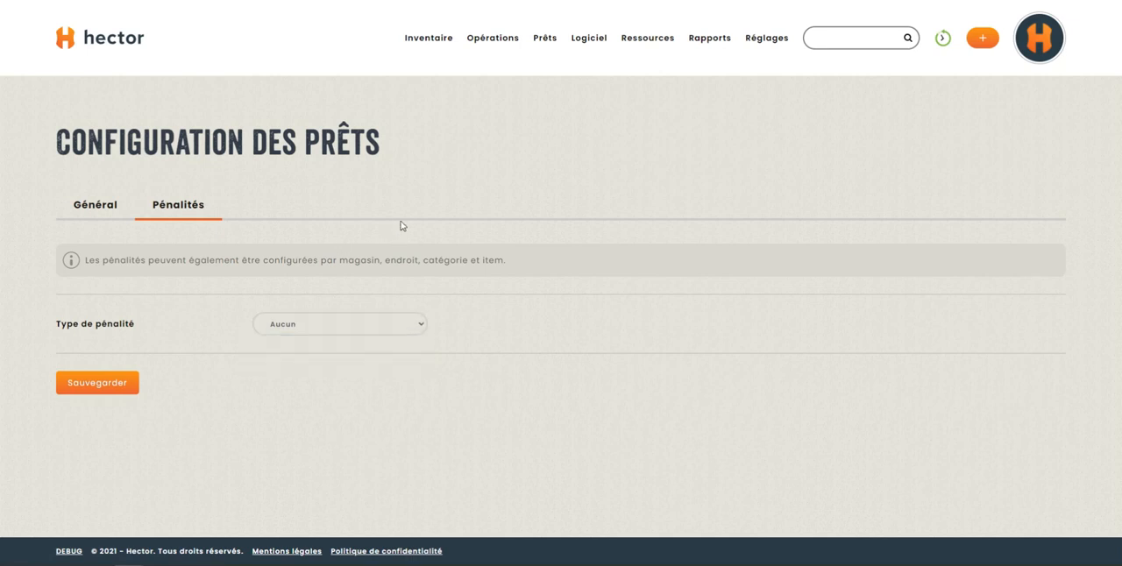
Step: Open the Département d'audiovisuel store for editing and display its loan settings
mouse_move(409, 42)
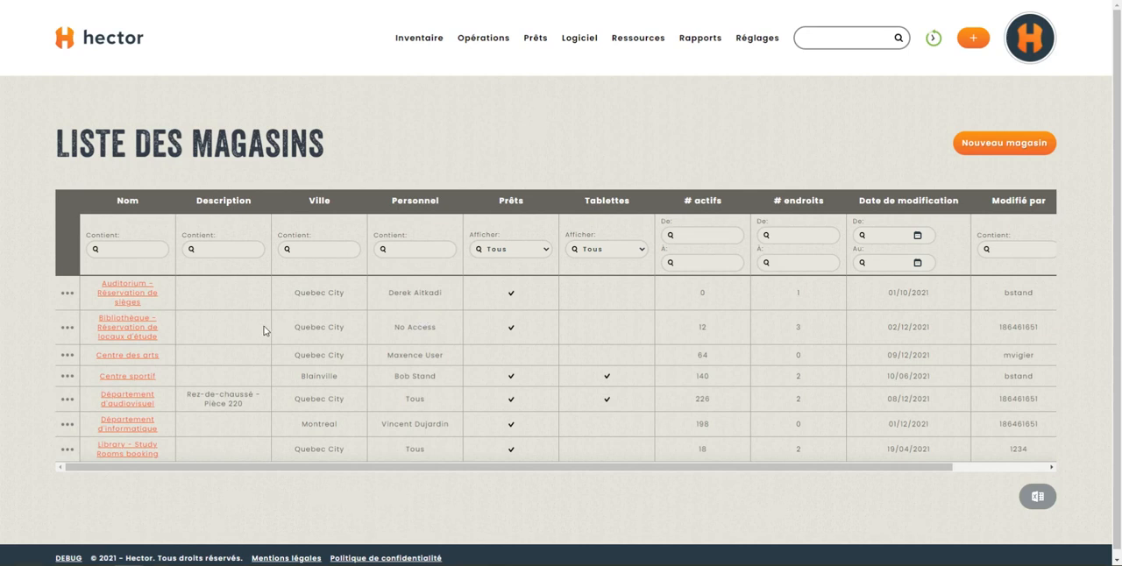
mouse_move(77, 402)
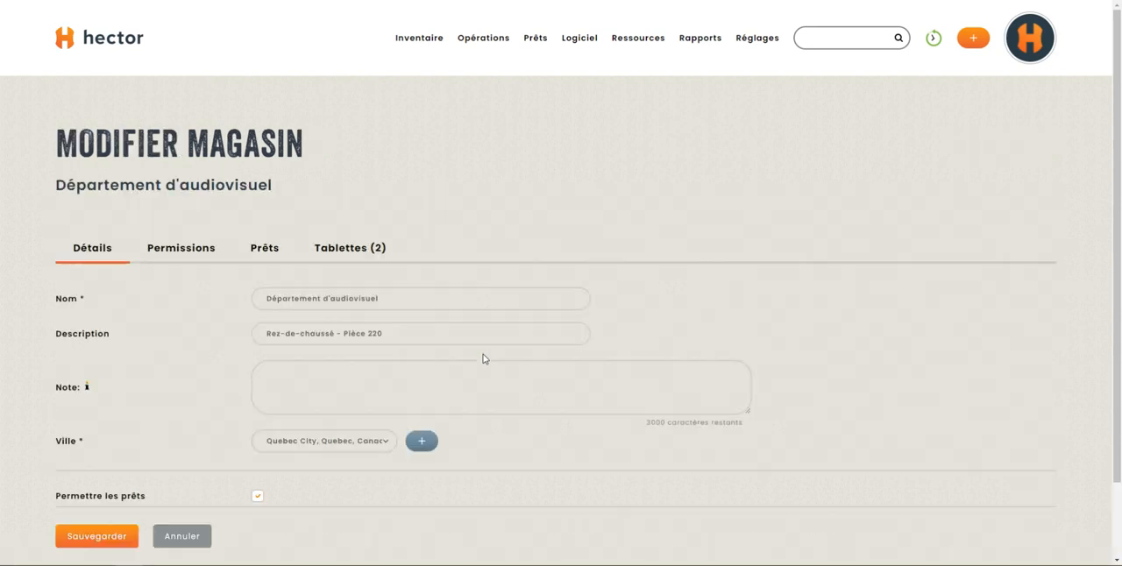
left_click(263, 254)
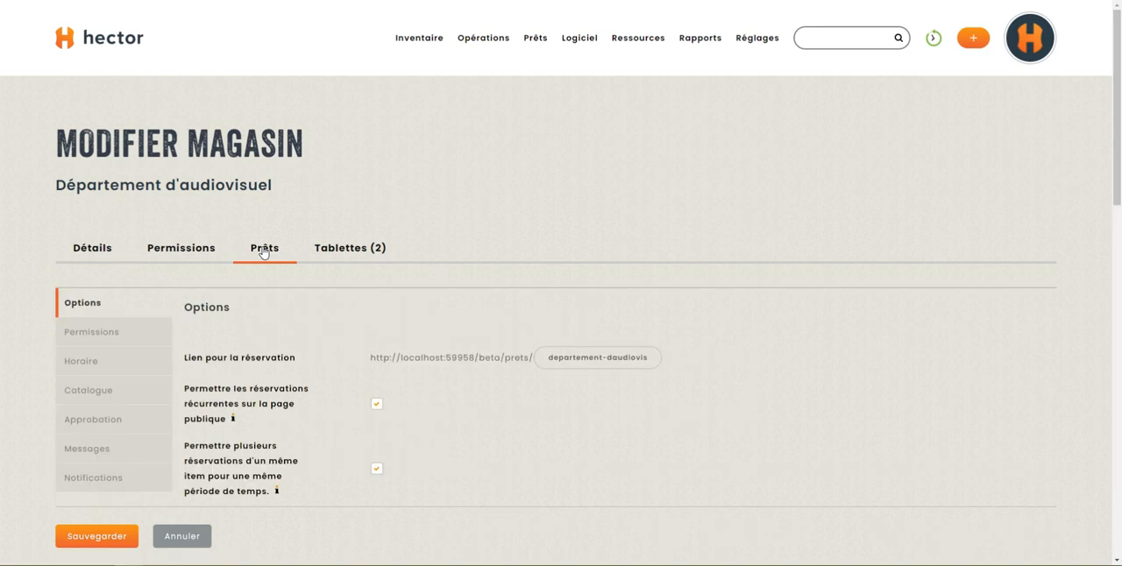
Step: Examine the store's loan options, including automatic addition to the cart and permission for consumption
scroll(232, 274, "down", 1)
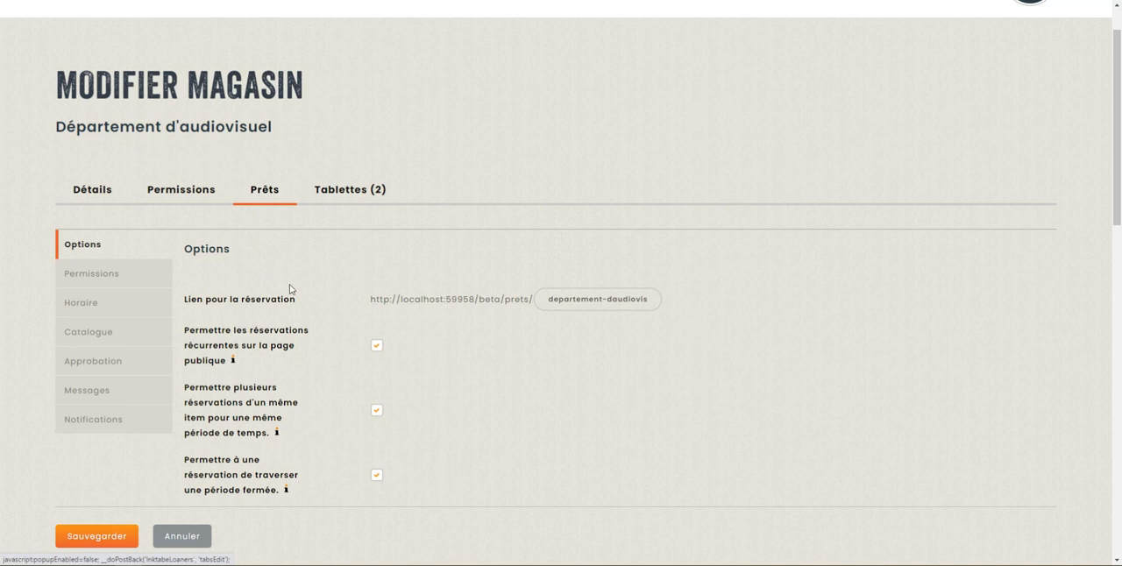
scroll(289, 290, "down", 2)
scroll(292, 289, "up", 1)
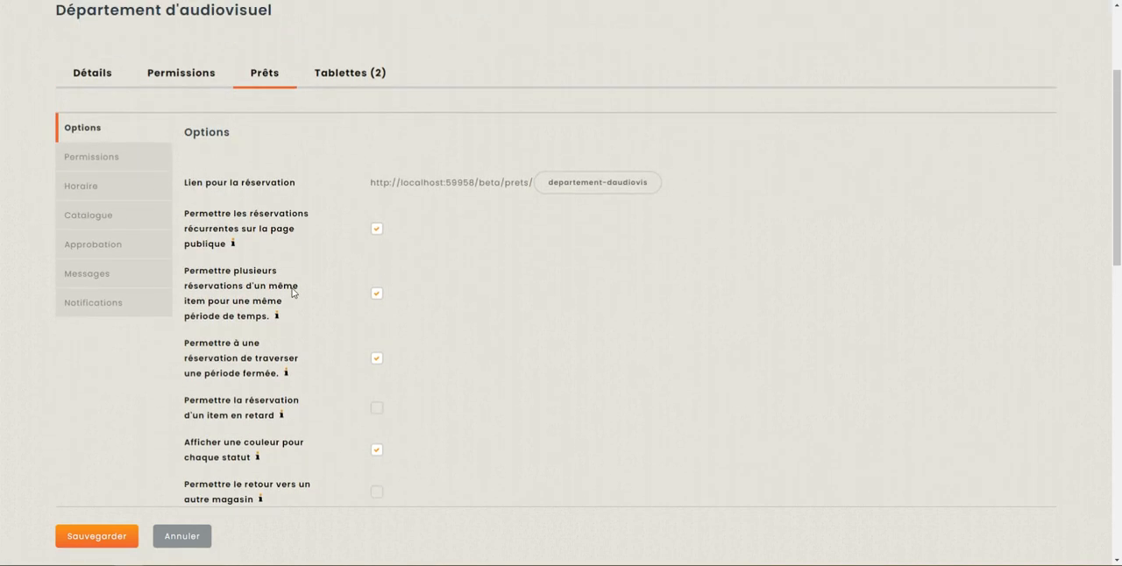
scroll(300, 252, "up", 1)
scroll(303, 250, "down", 3)
scroll(443, 282, "down", 1)
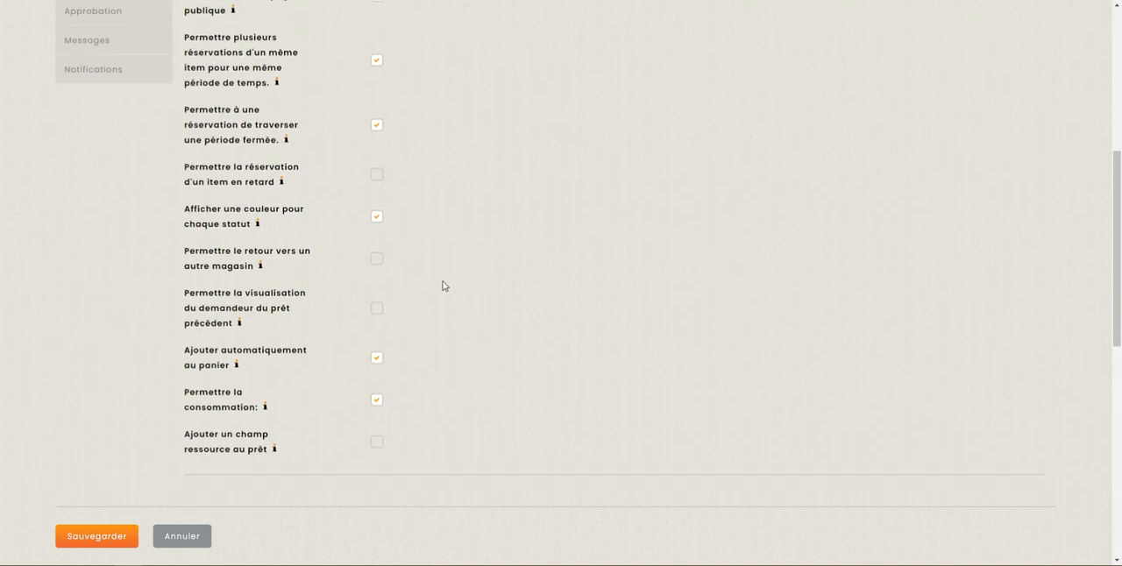
mouse_move(236, 368)
mouse_move(266, 407)
scroll(444, 398, "up", 5)
Step: Open the loan settings of the Câbles XLR RODE item and check the choices for its default consumption option
mouse_move(407, 52)
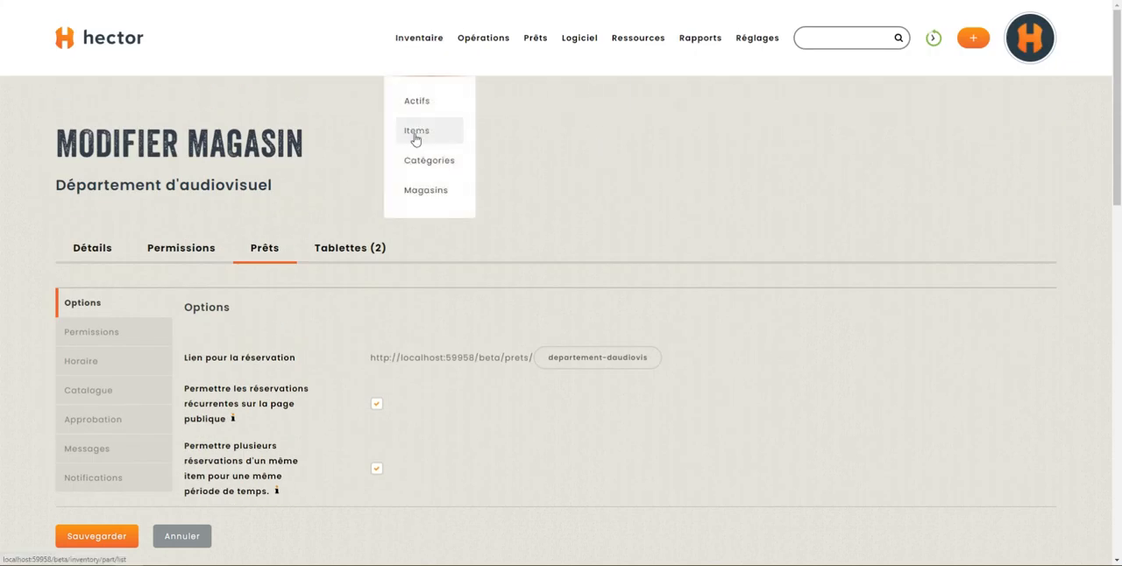
scroll(293, 243, "down", 5)
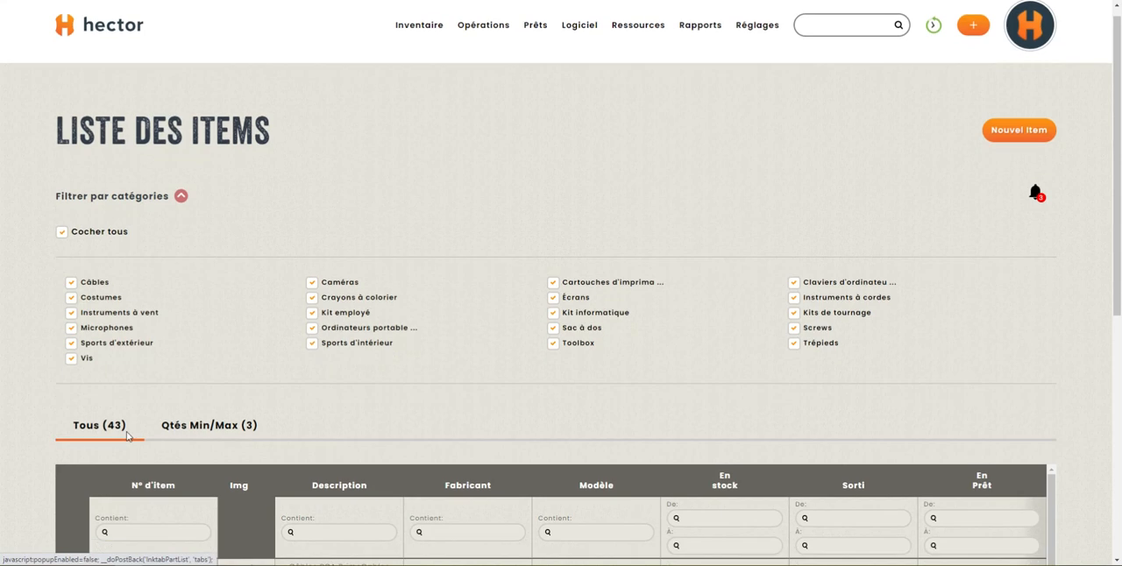
scroll(171, 386, "down", 8)
scroll(161, 360, "up", 3)
left_click(73, 319)
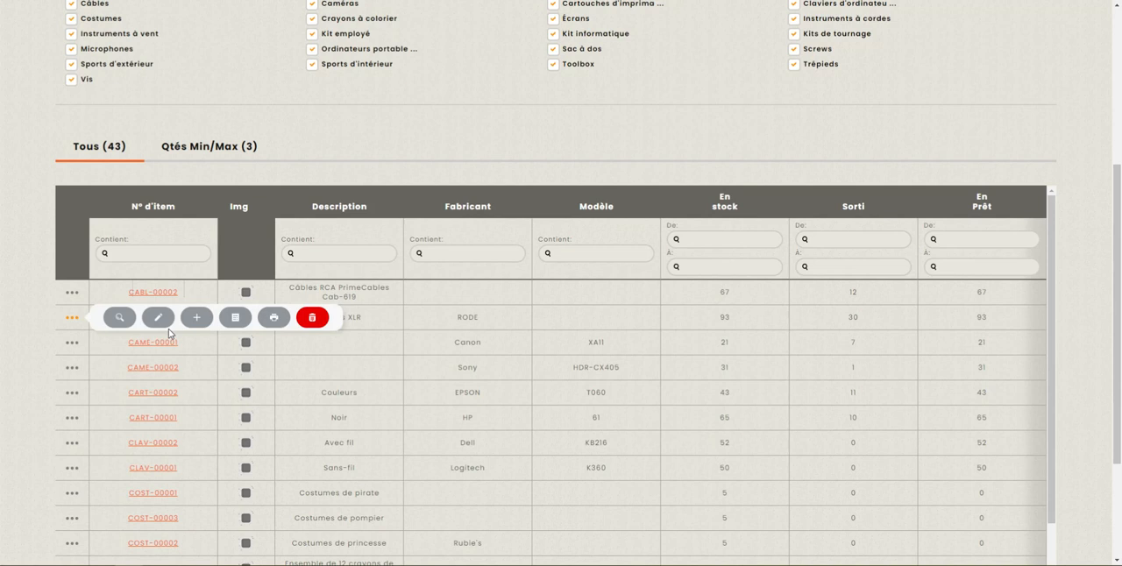
left_click(167, 327)
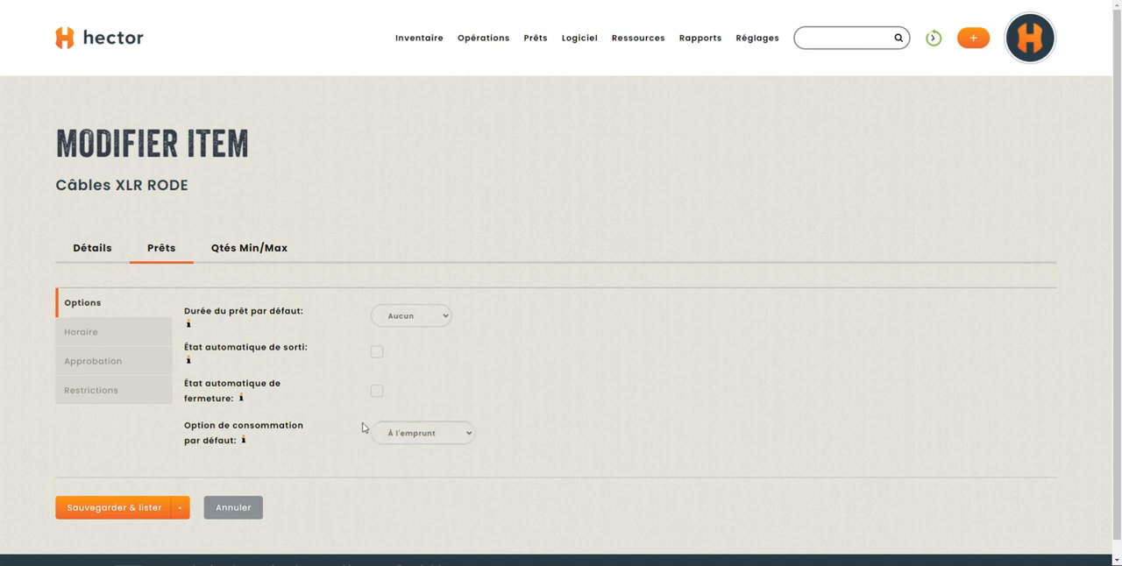
scroll(328, 409, "down", 1)
left_click(432, 424)
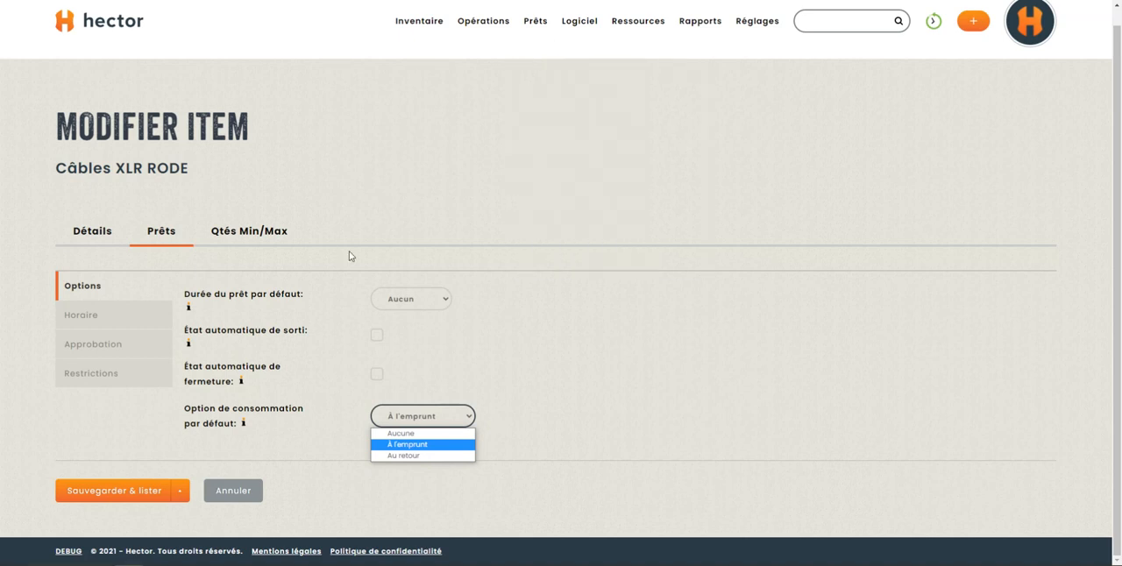
Step: Start a new reservation for Département d'audiovisuel, search assets for "xlr" and select Câbles XLR RODE
mouse_move(535, 21)
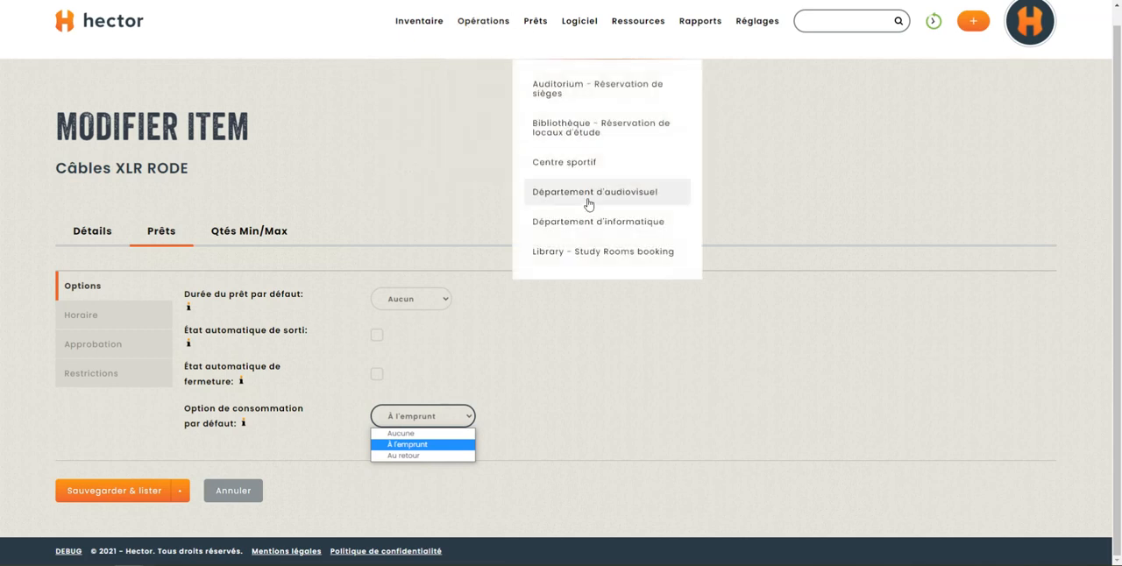
left_click(525, 222)
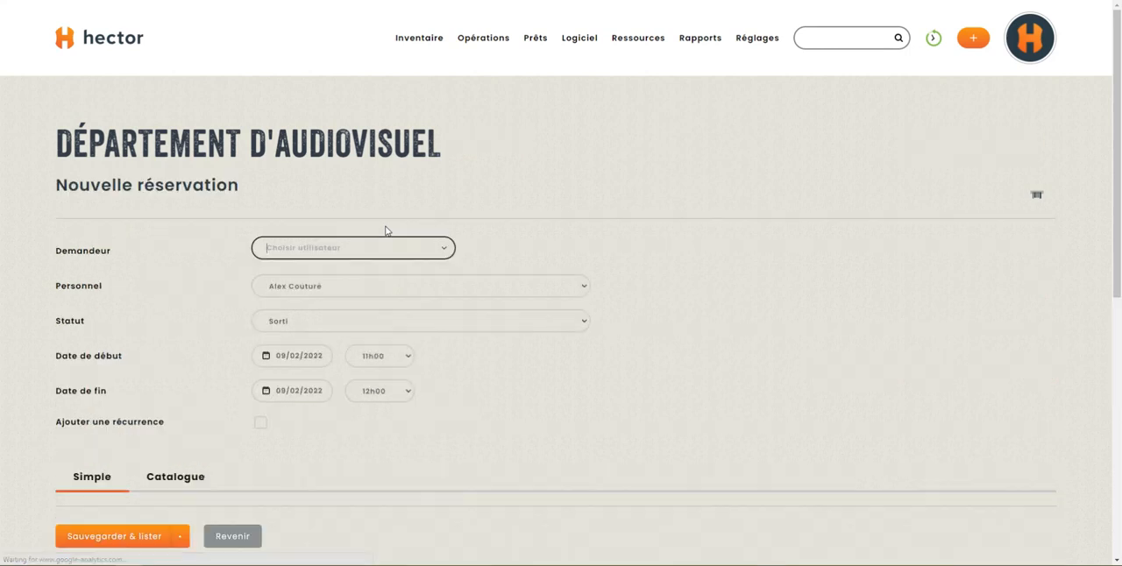
scroll(295, 338, "down", 4)
left_click(388, 204)
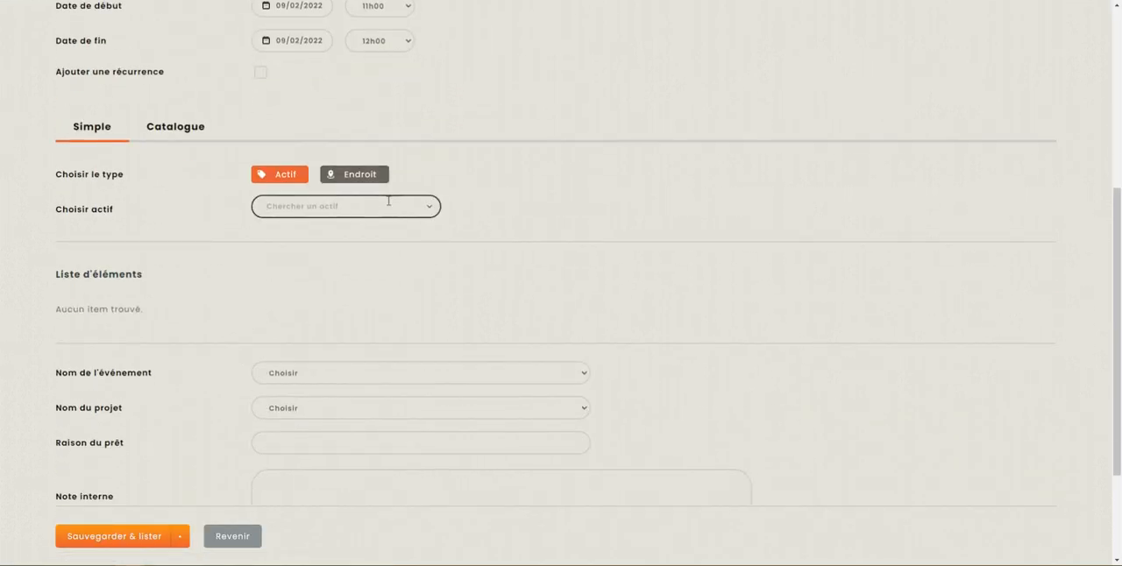
type("45")
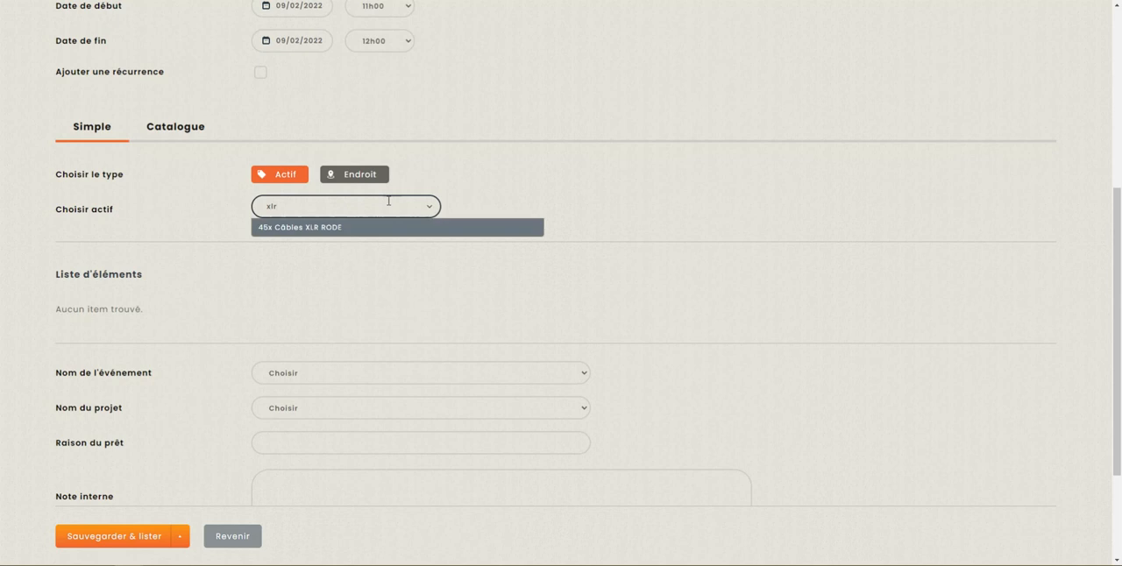
left_click(310, 226)
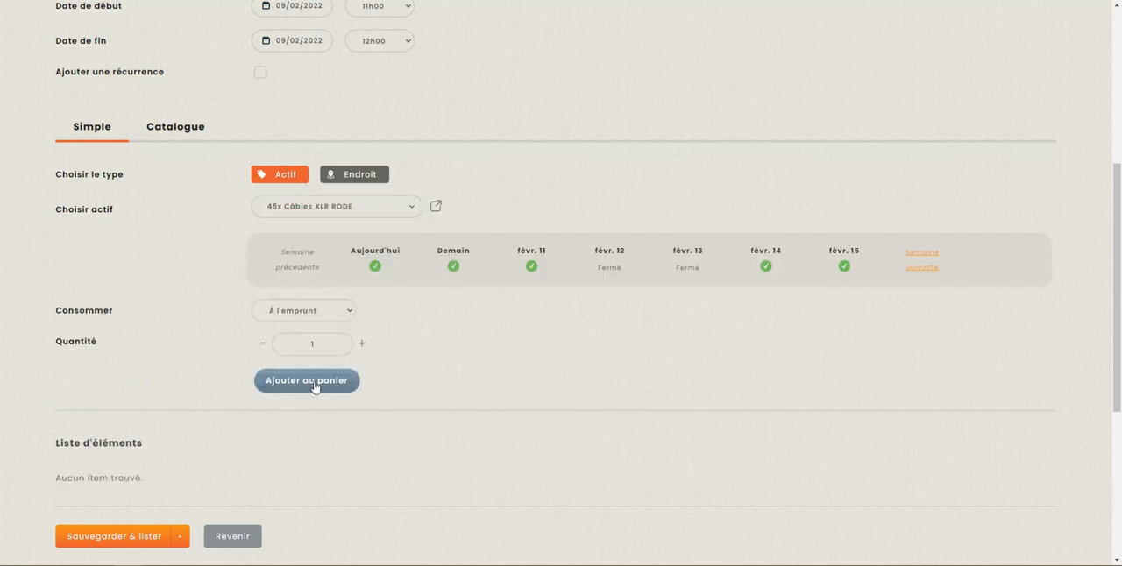
Step: Check the consumption choices, keep À l'emprunt, and add 5 Câbles XLR RODE to the reservation cart
double_click(59, 313)
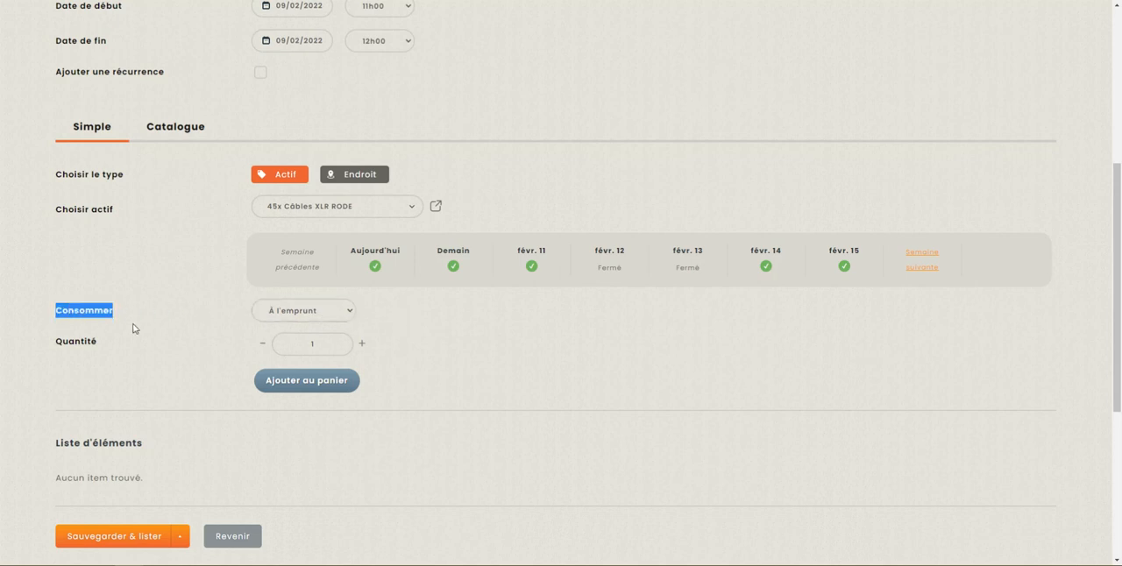
left_click(60, 314)
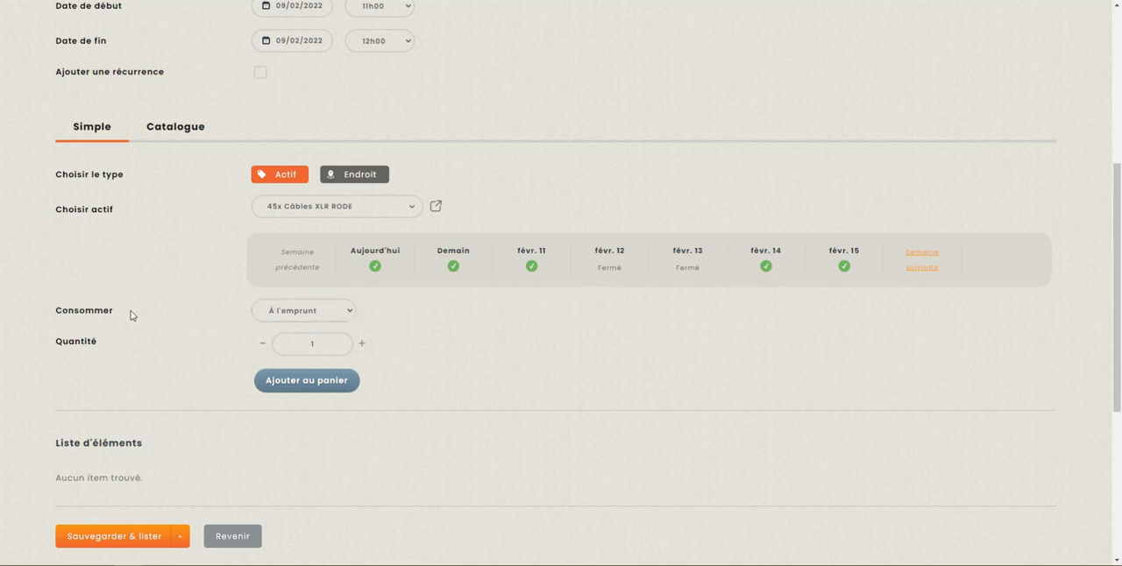
left_click(315, 316)
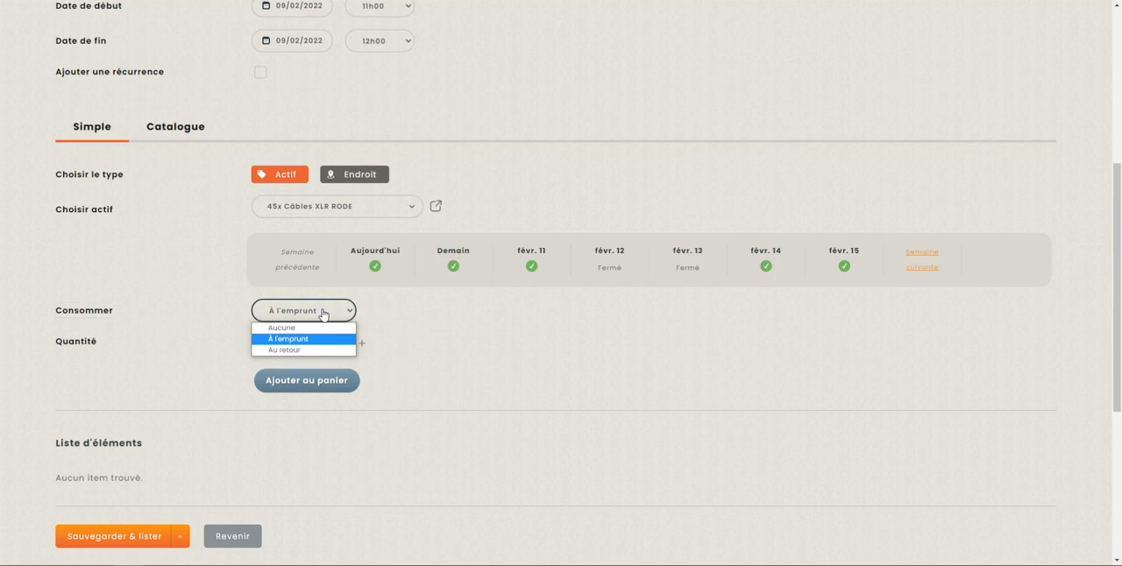
left_click(504, 323)
left_click(361, 347)
left_click(362, 346)
left_click(361, 346)
left_click(362, 345)
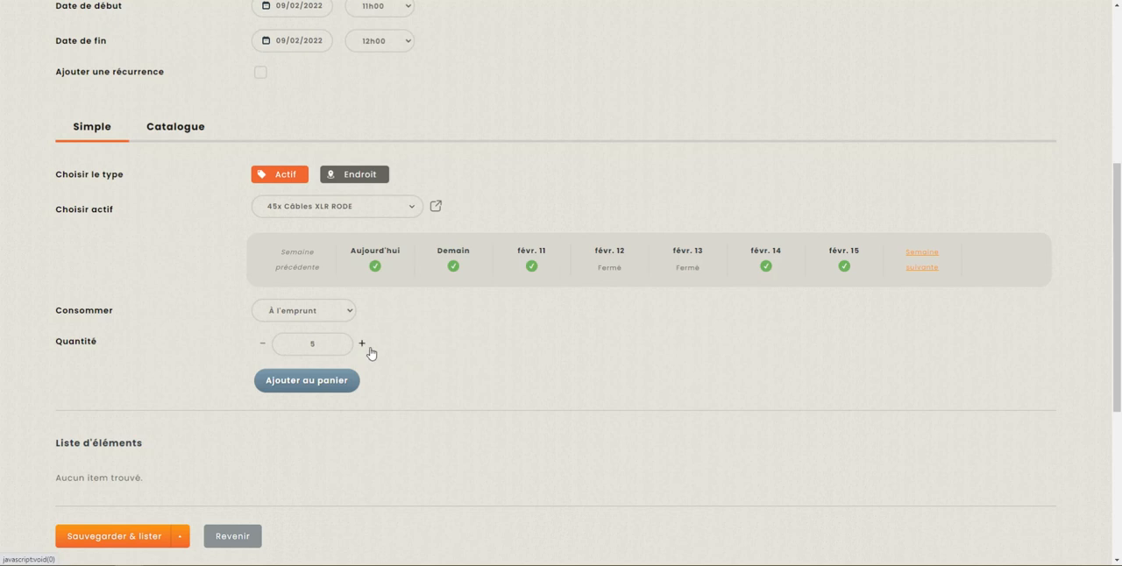
left_click(326, 388)
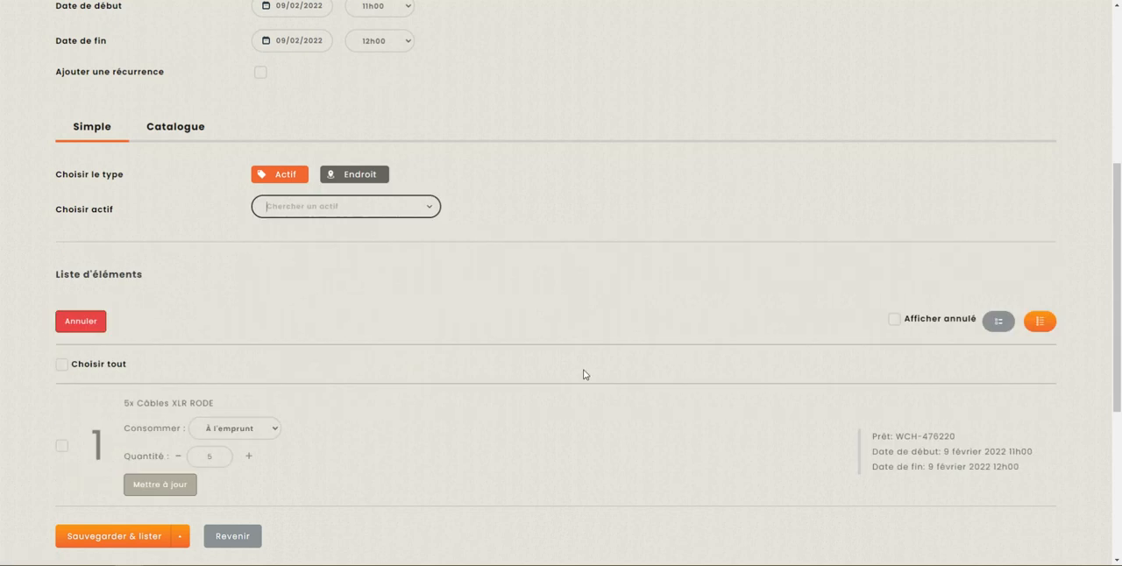
Step: Enable the loan resource field in the store's loan options, set the resource to Clients, and save the store
scroll(561, 372, "down", 1)
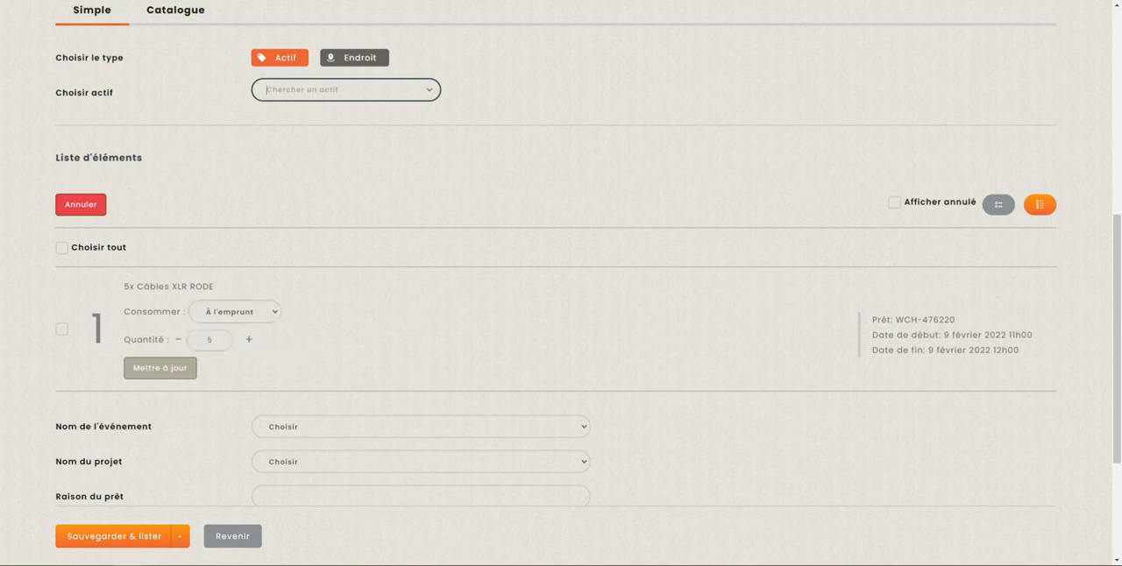
scroll(153, 335, "up", 5)
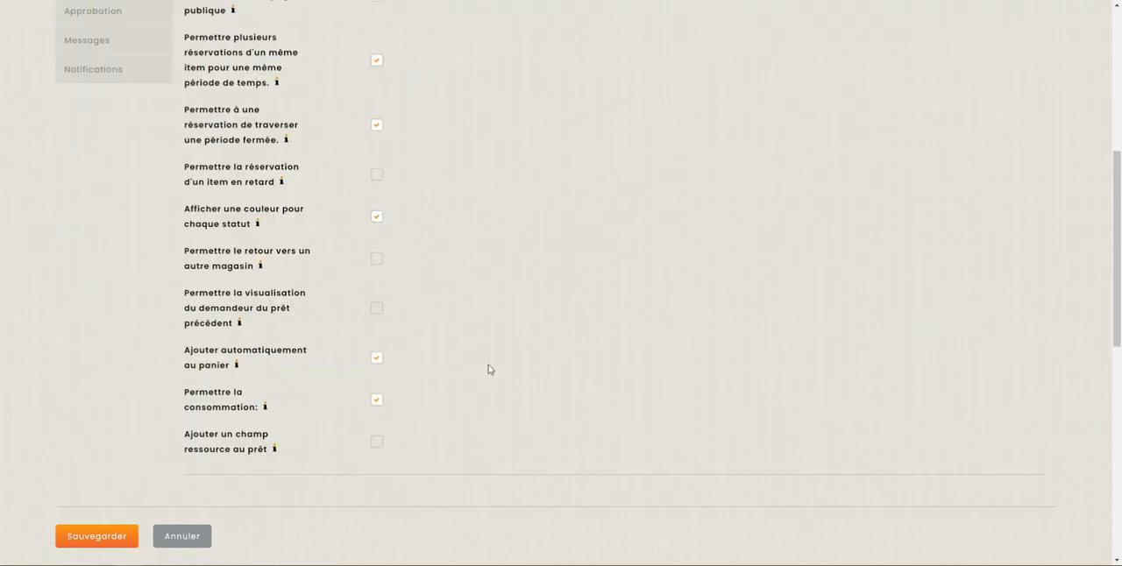
scroll(488, 371, "down", 1)
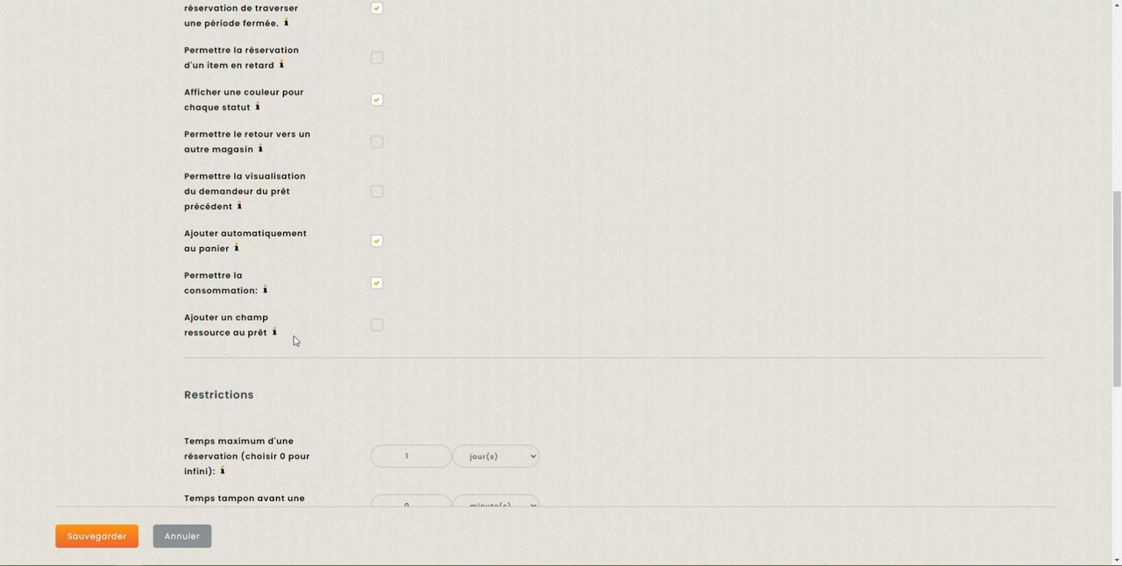
scroll(350, 335, "down", 1)
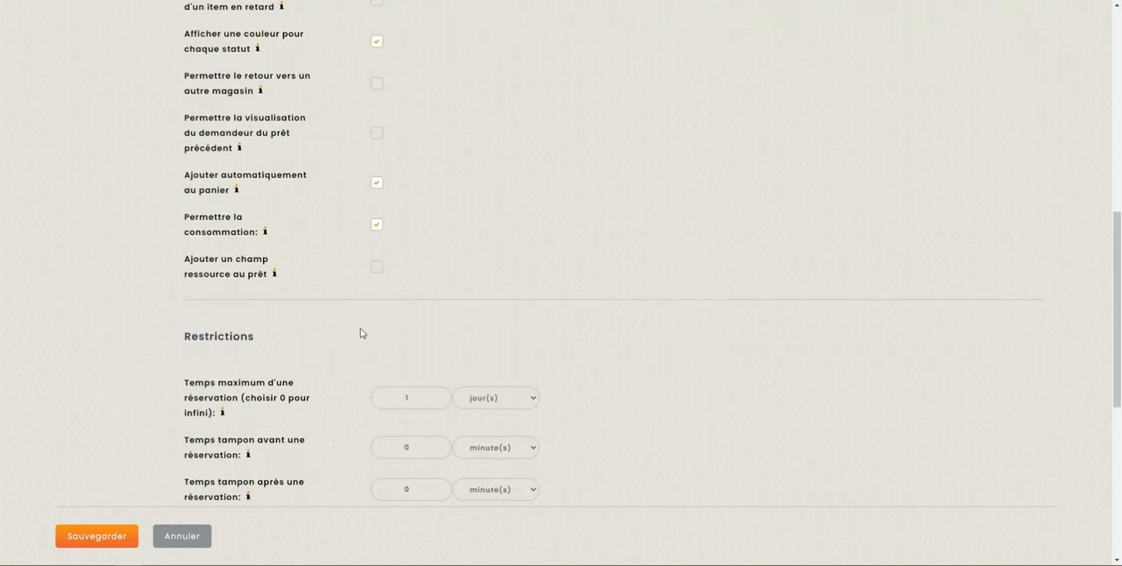
left_click(378, 268)
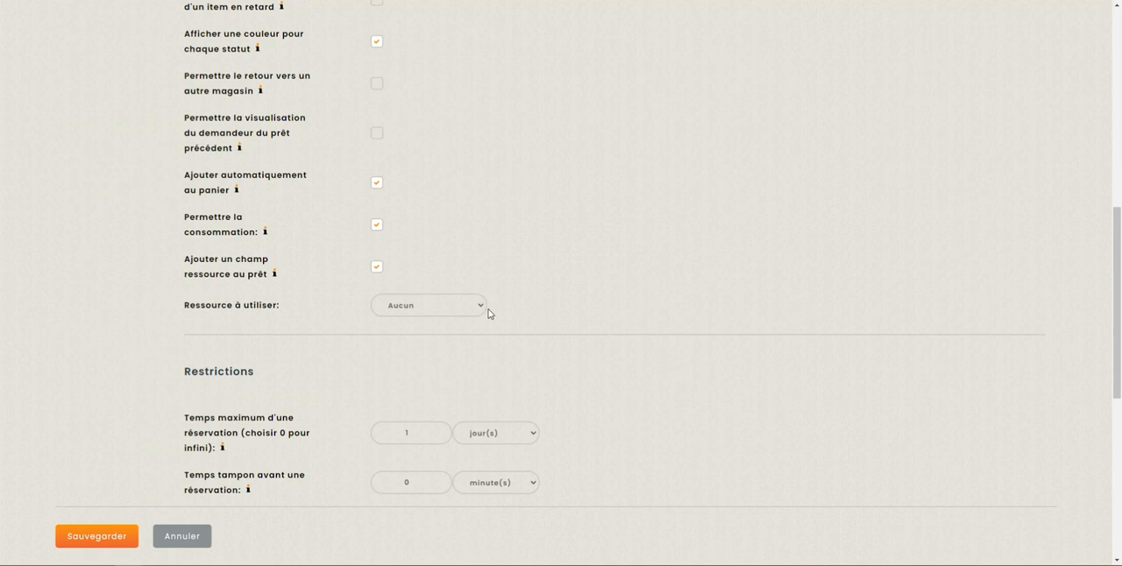
left_click(482, 306)
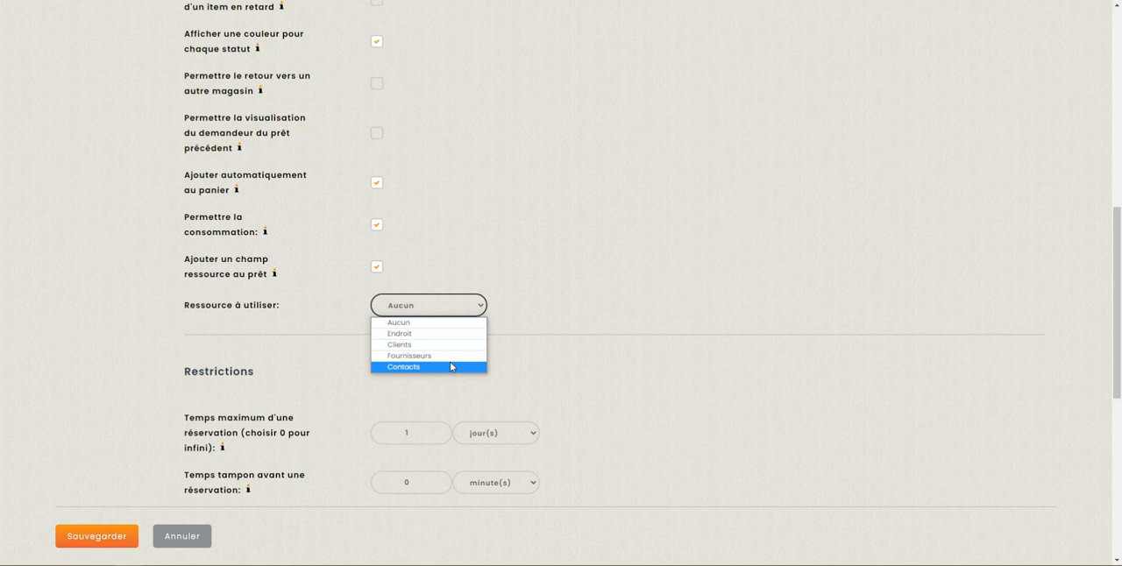
left_click(405, 347)
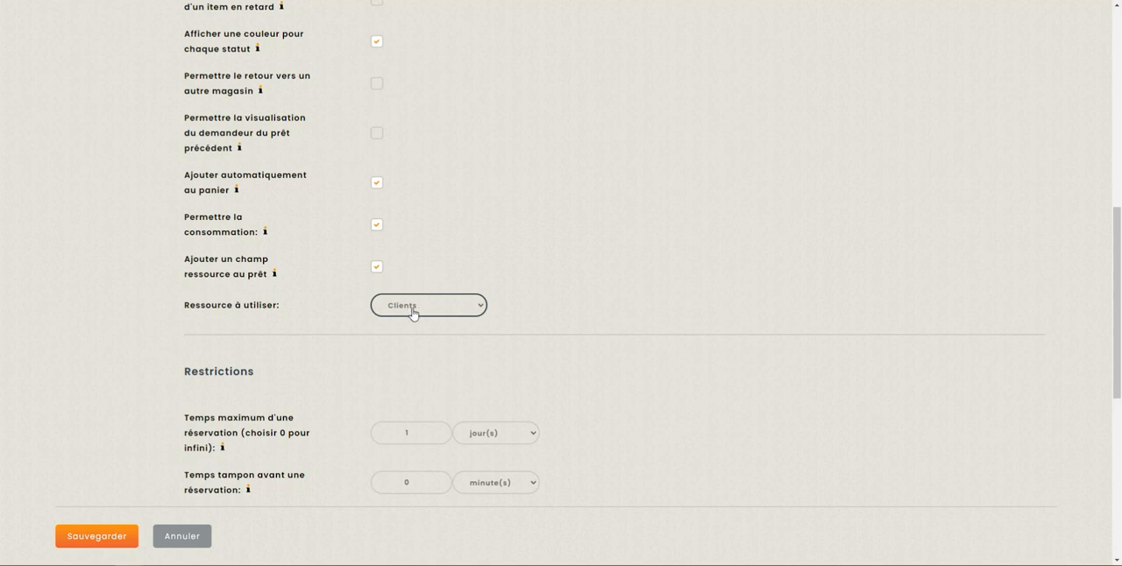
left_click(96, 543)
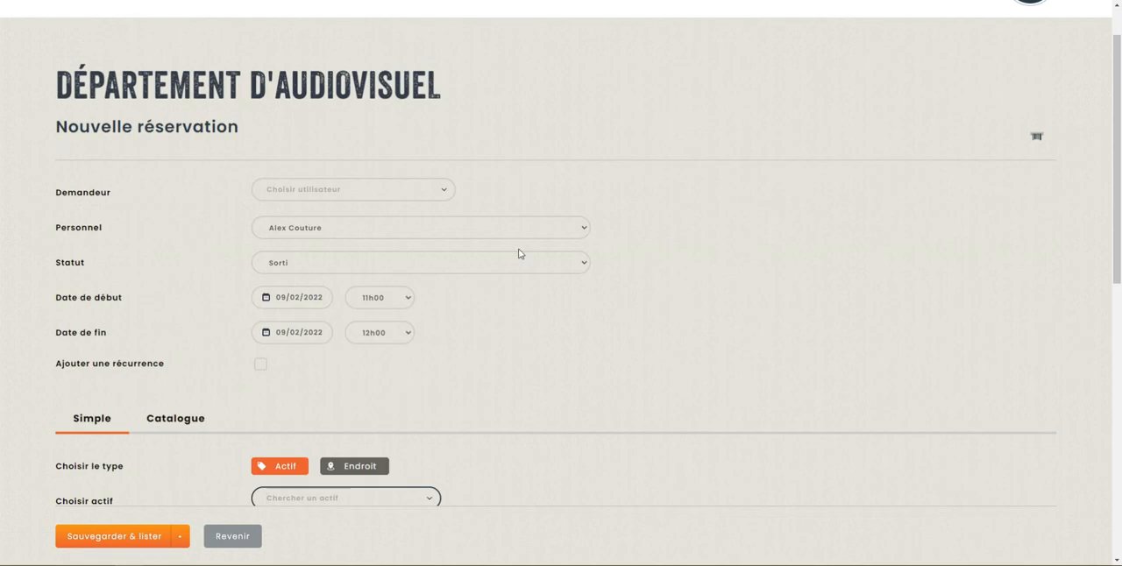
scroll(518, 254, "up", 1)
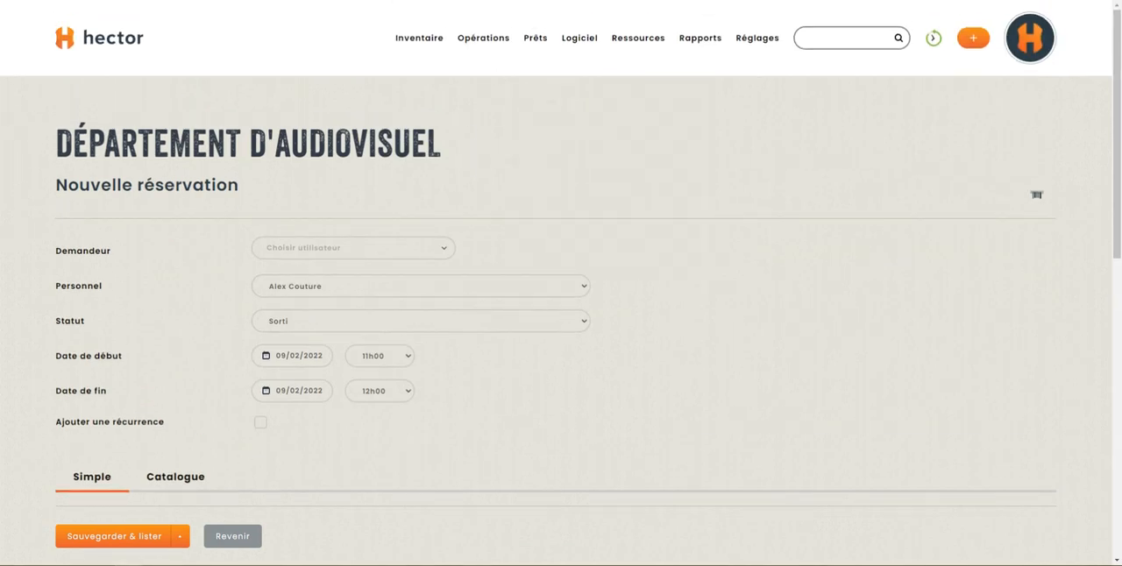
Step: Reload the new reservation form and check the choices for the Demandeur and Client fields
key("F5")
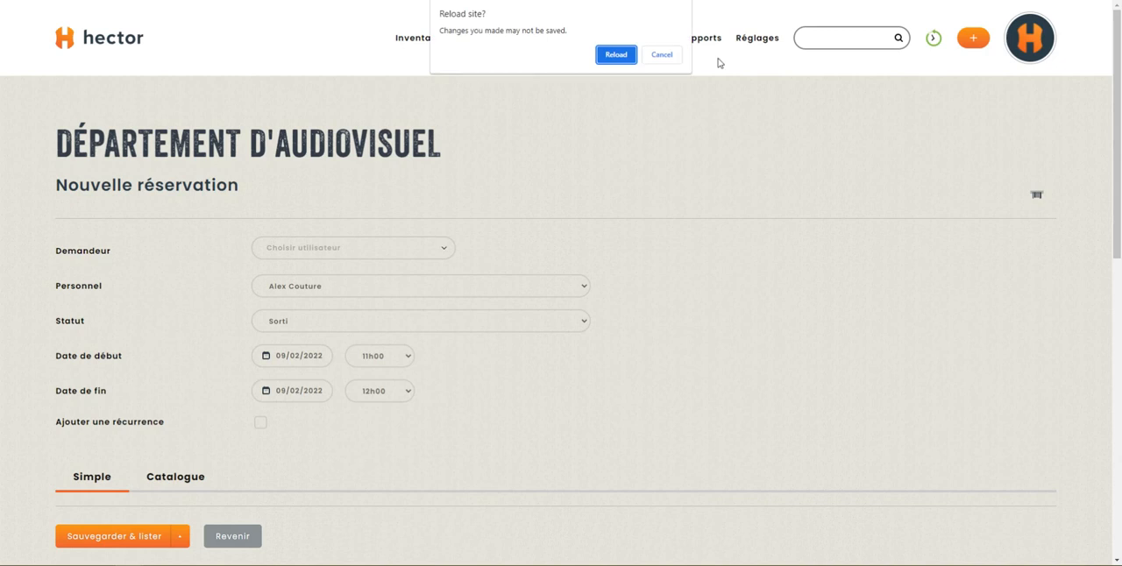
left_click(617, 57)
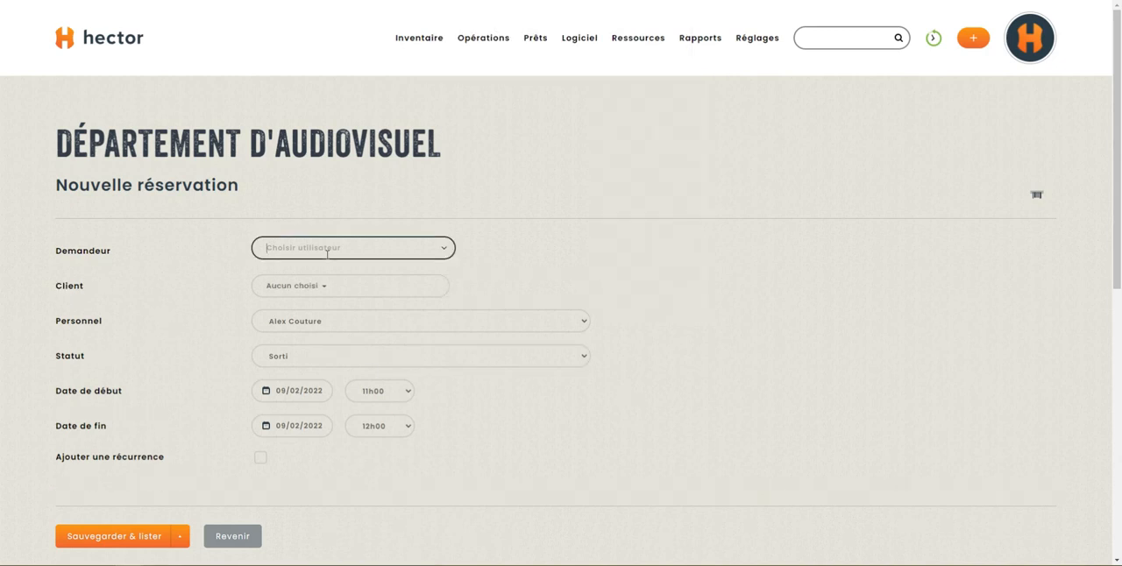
left_click(444, 251)
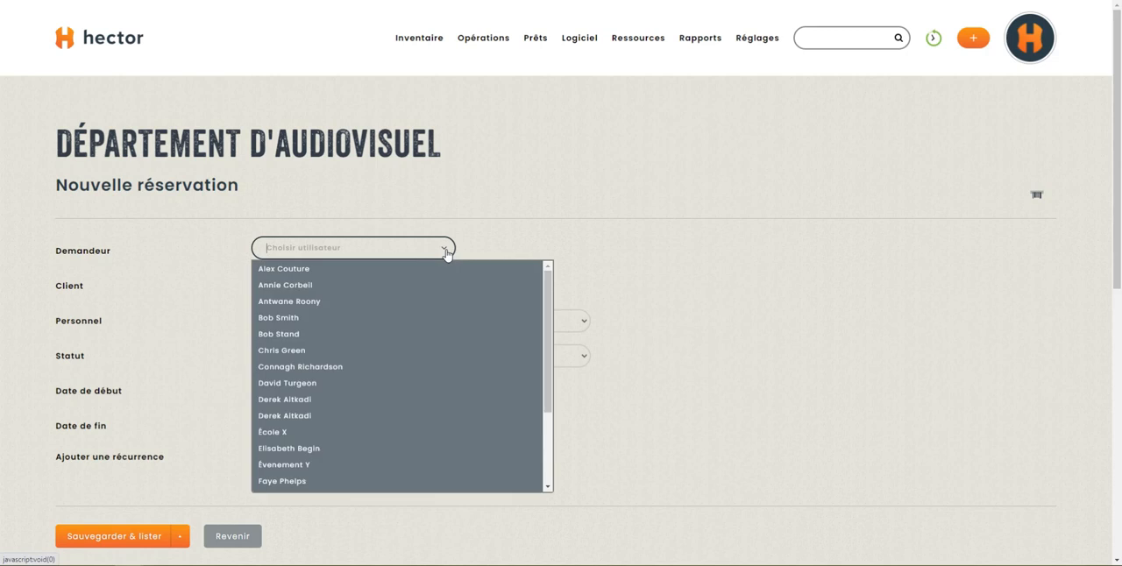
left_click(446, 252)
left_click(411, 288)
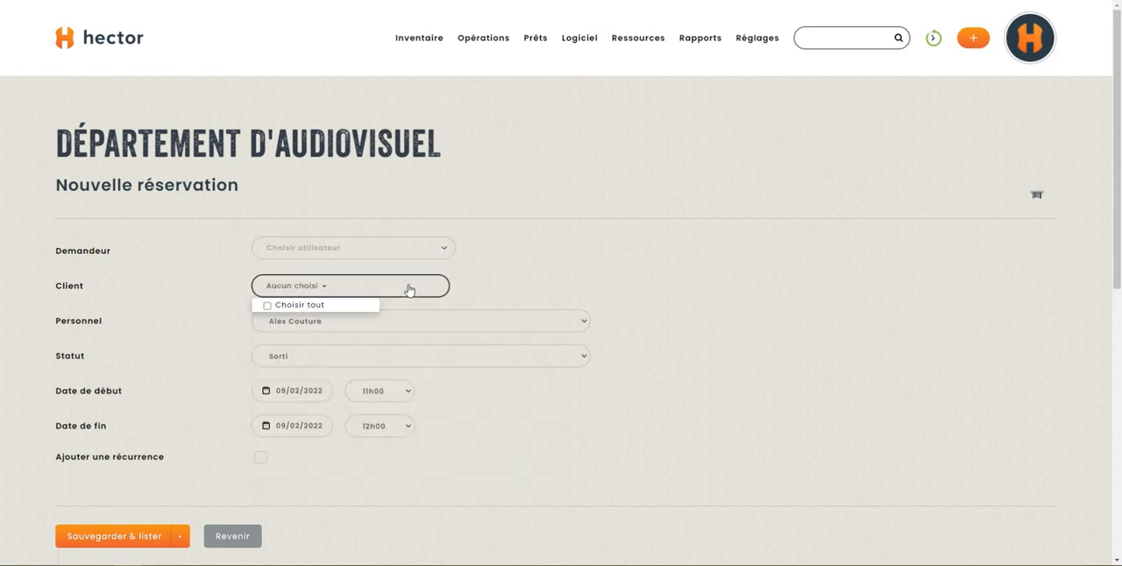
left_click(386, 290)
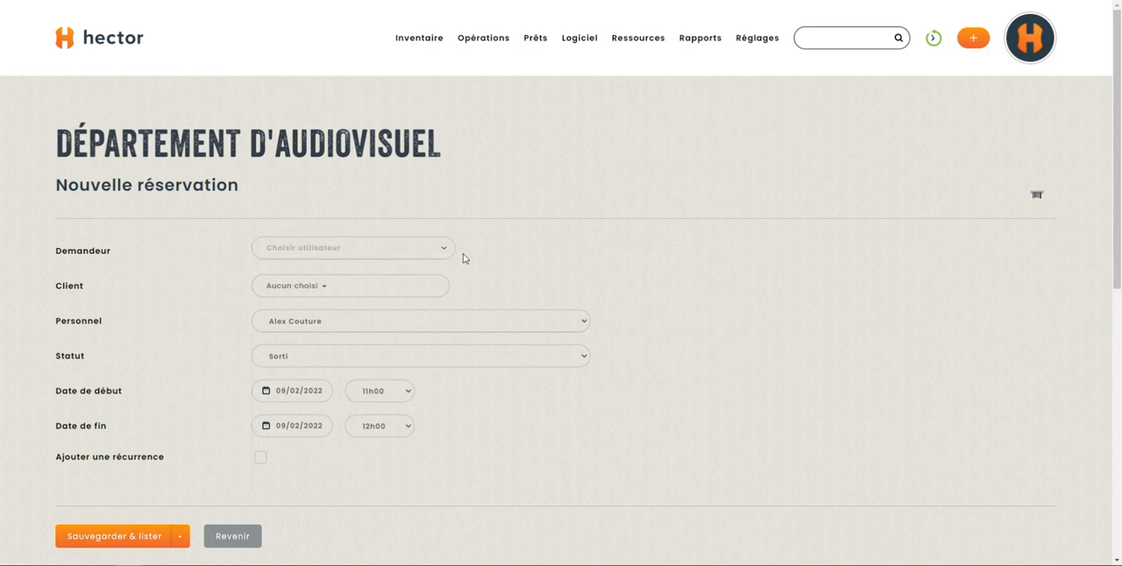
Step: Check the reservation's Actif and Endroit types and the available end times without changing the end time
scroll(478, 228, "down", 4)
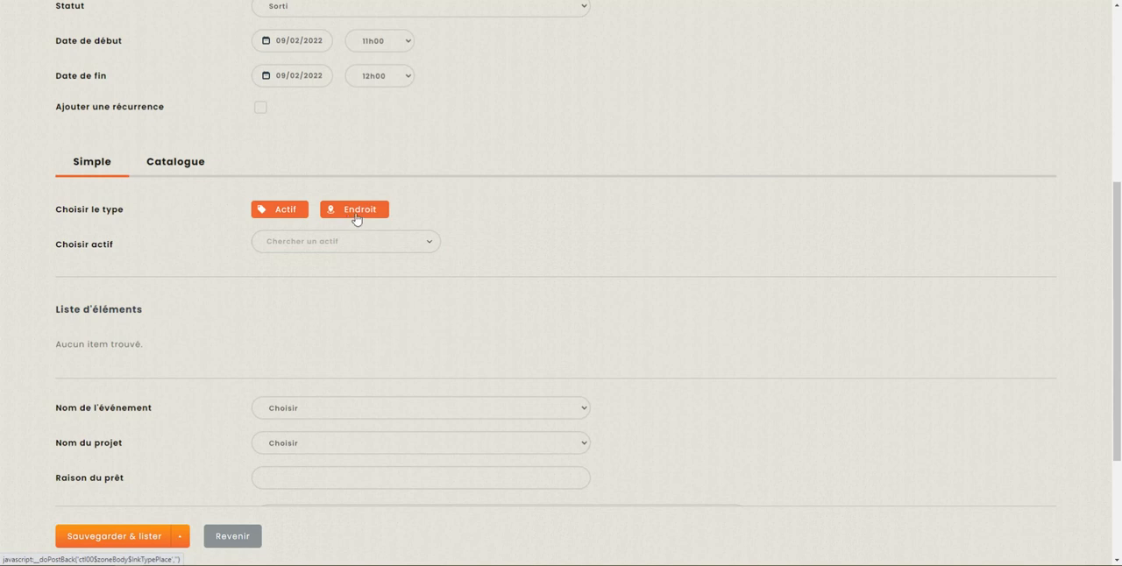
left_click(364, 222)
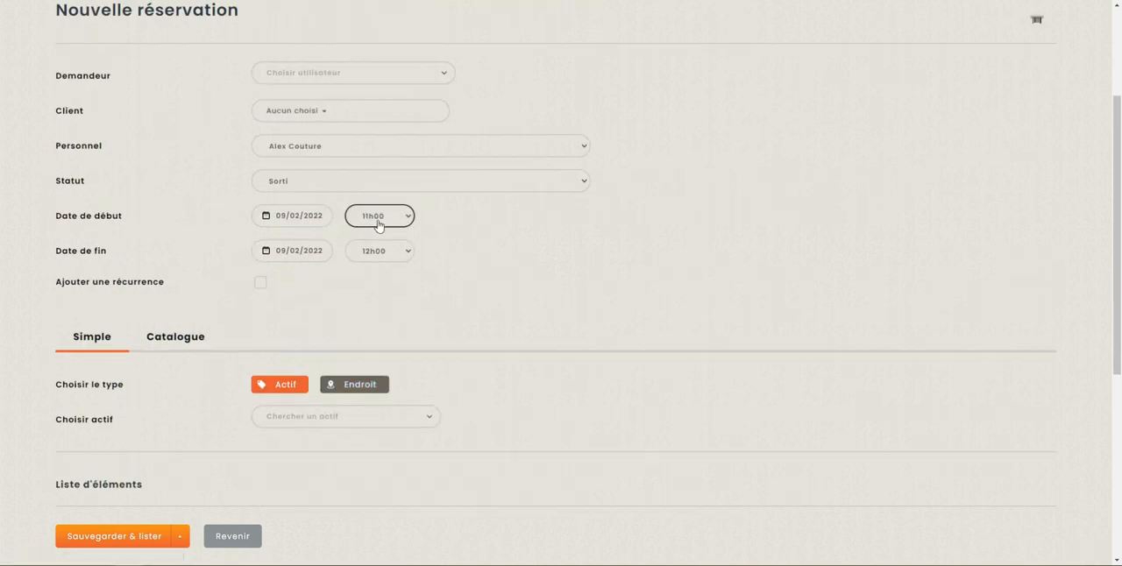
scroll(325, 185, "up", 2)
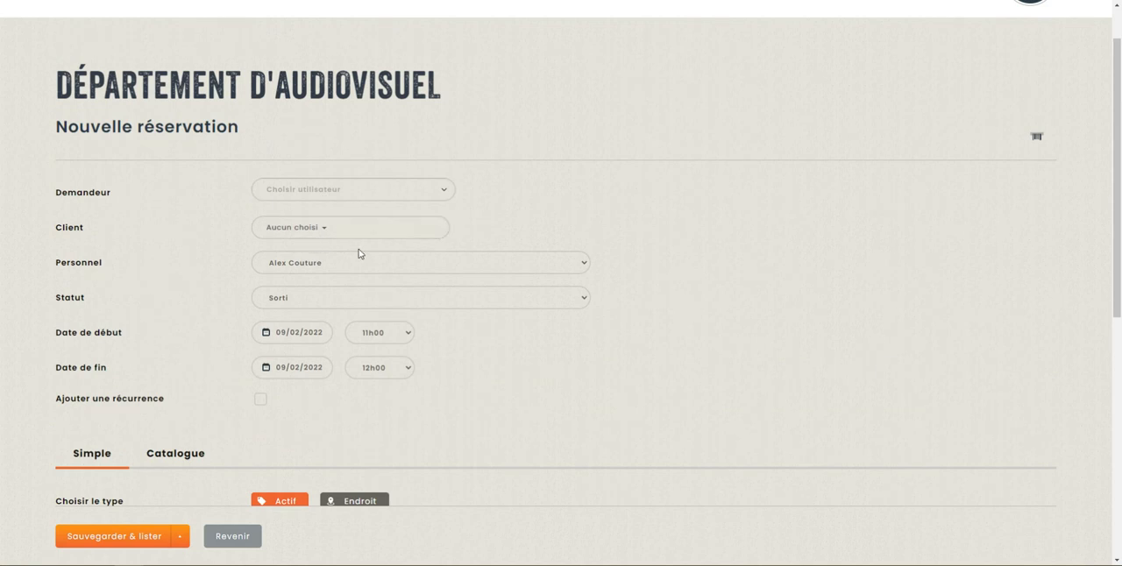
left_click(400, 377)
scroll(393, 324, "down", 5)
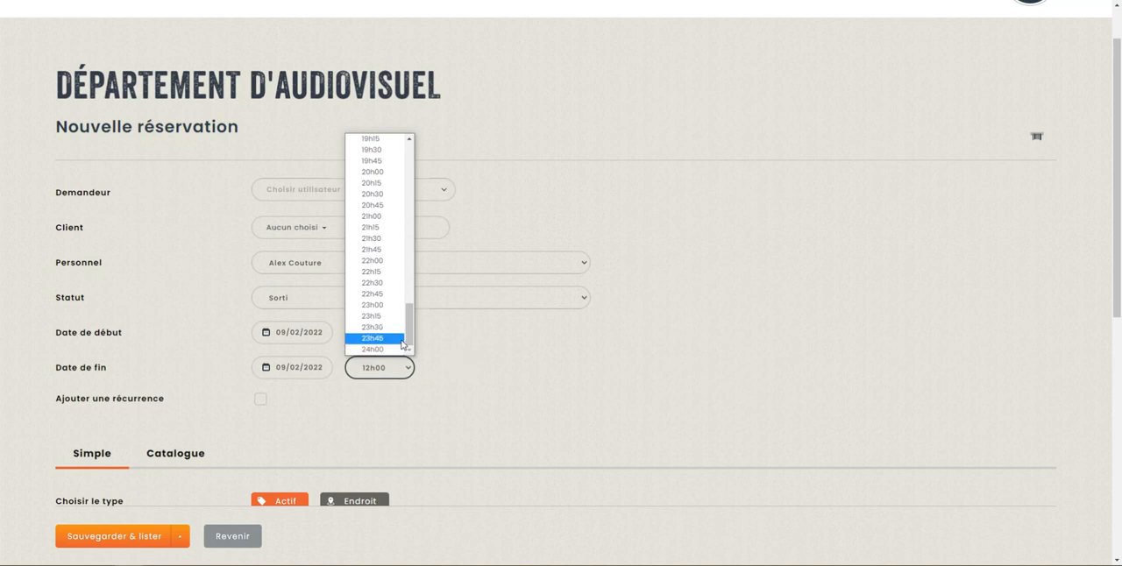
left_click(488, 373)
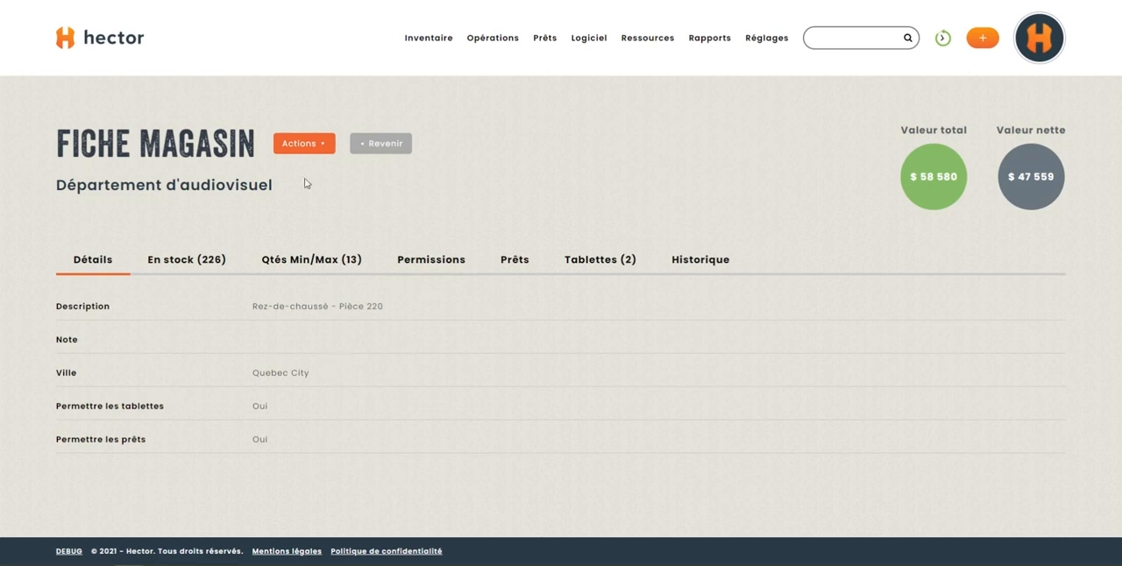
Step: Open the Département d'audiovisuel store for editing and show the group access choices in its staff permissions
left_click(294, 144)
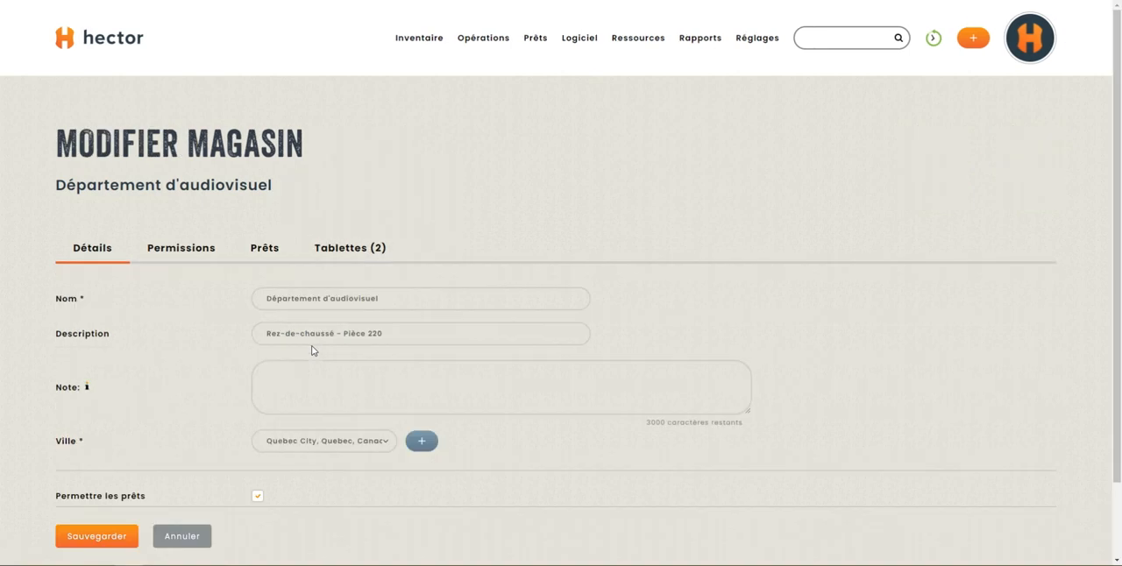
scroll(313, 350, "down", 1)
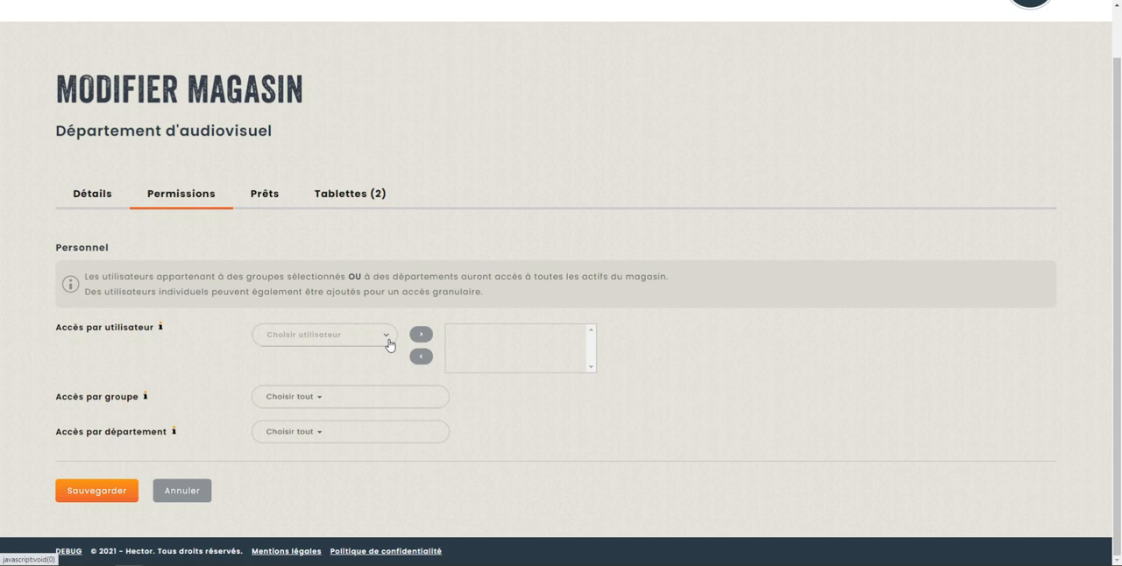
left_click(345, 404)
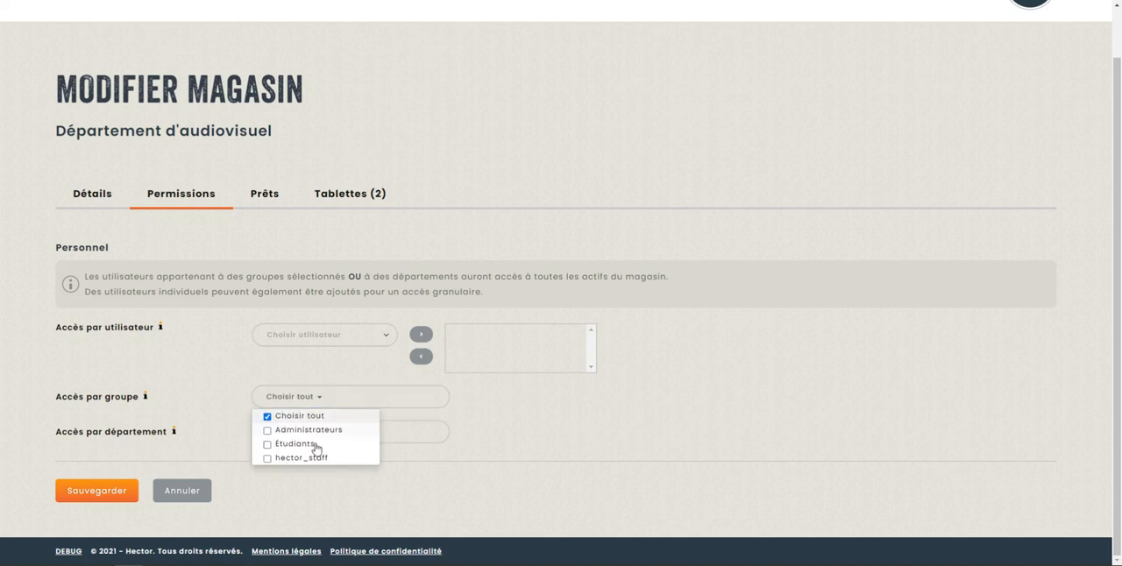
Step: Clear Choisir tout in the staff group access, check the list, and select Choisir tout again
left_click(314, 416)
left_click(355, 401)
left_click(355, 402)
left_click(297, 416)
left_click(217, 374)
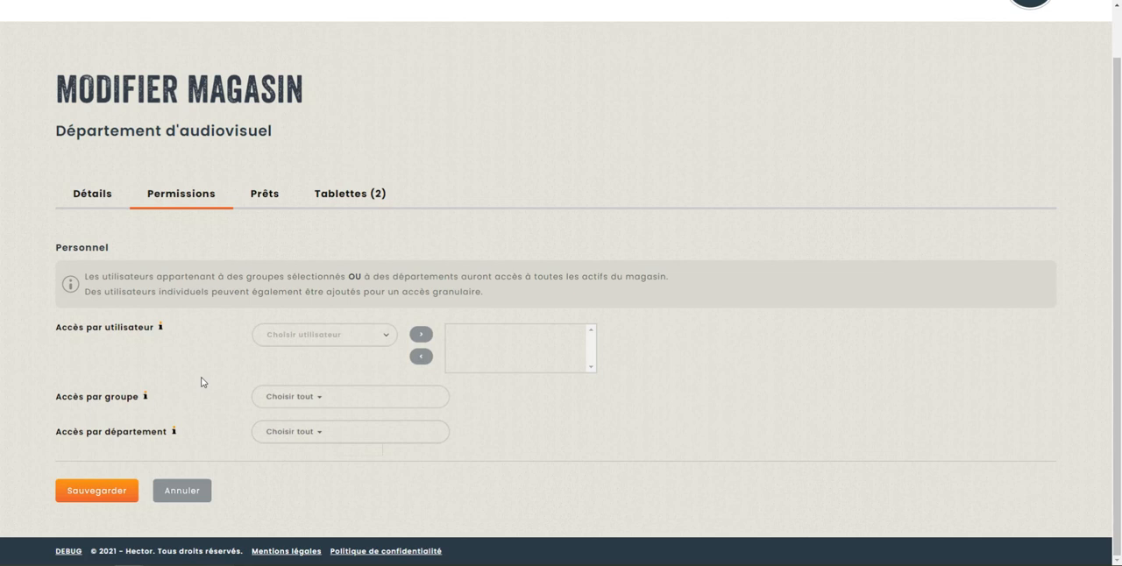
Step: Open the store's loan permissions and examine the user, group and department access settings for making reservations
left_click(271, 202)
left_click(114, 279)
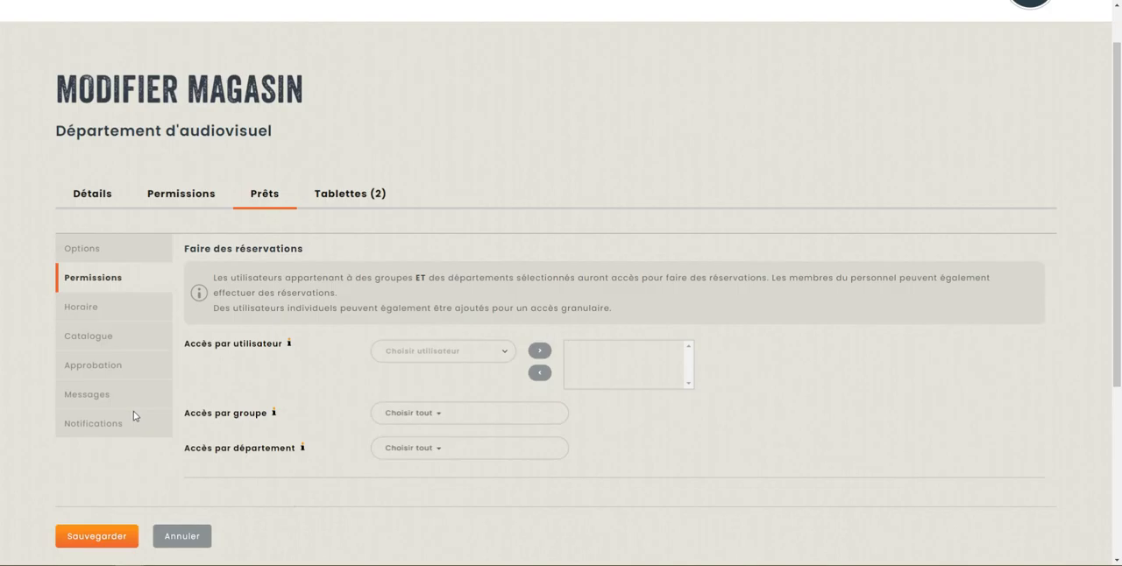
scroll(263, 333, "down", 2)
scroll(304, 369, "up", 1)
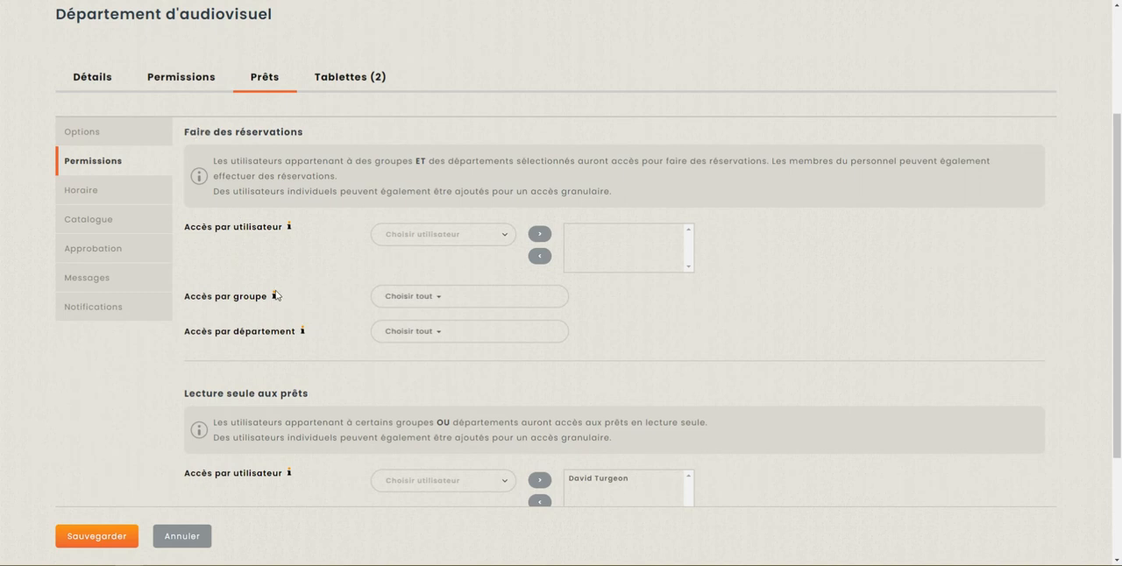
mouse_move(274, 295)
mouse_move(288, 233)
Step: Examine the read-only loan access settings by user, group and department, comparing them with the reservation permissions
scroll(265, 337, "down", 2)
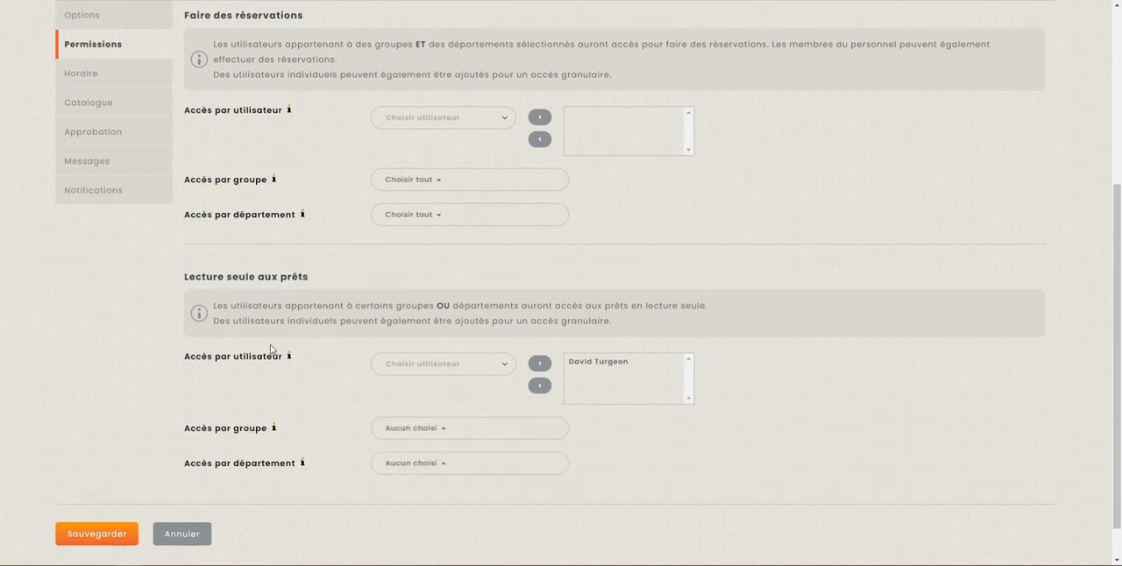
scroll(271, 349, "down", 1)
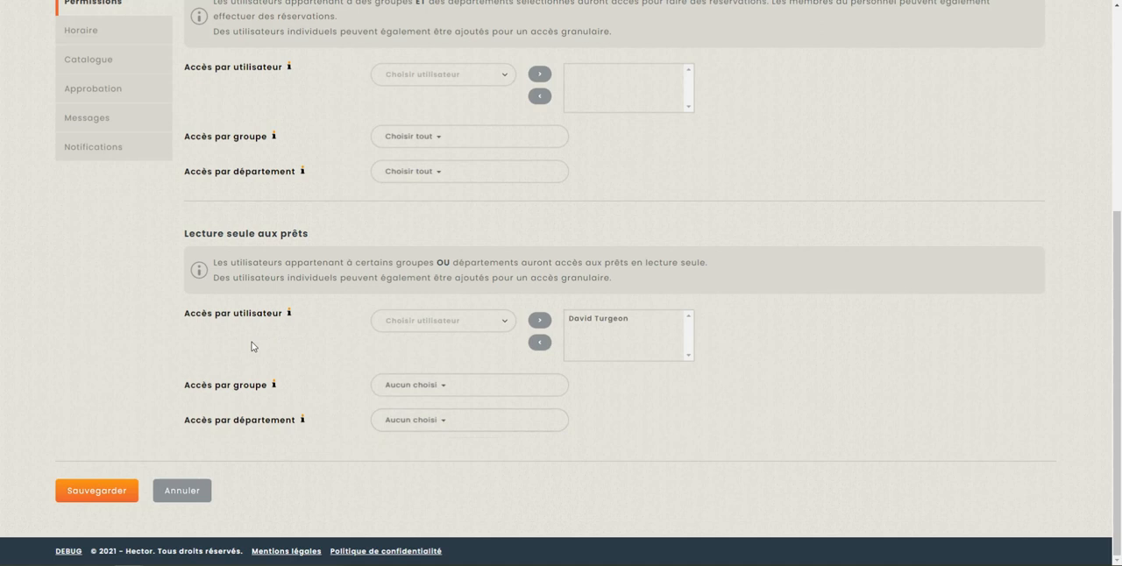
scroll(251, 346, "up", 1)
scroll(250, 344, "down", 1)
scroll(248, 344, "up", 3)
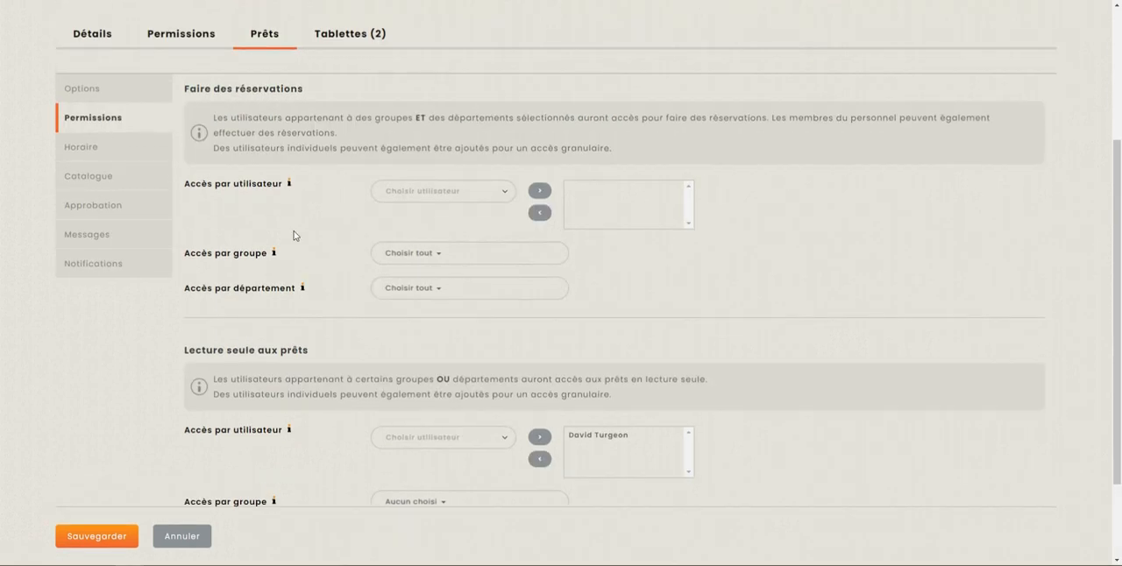